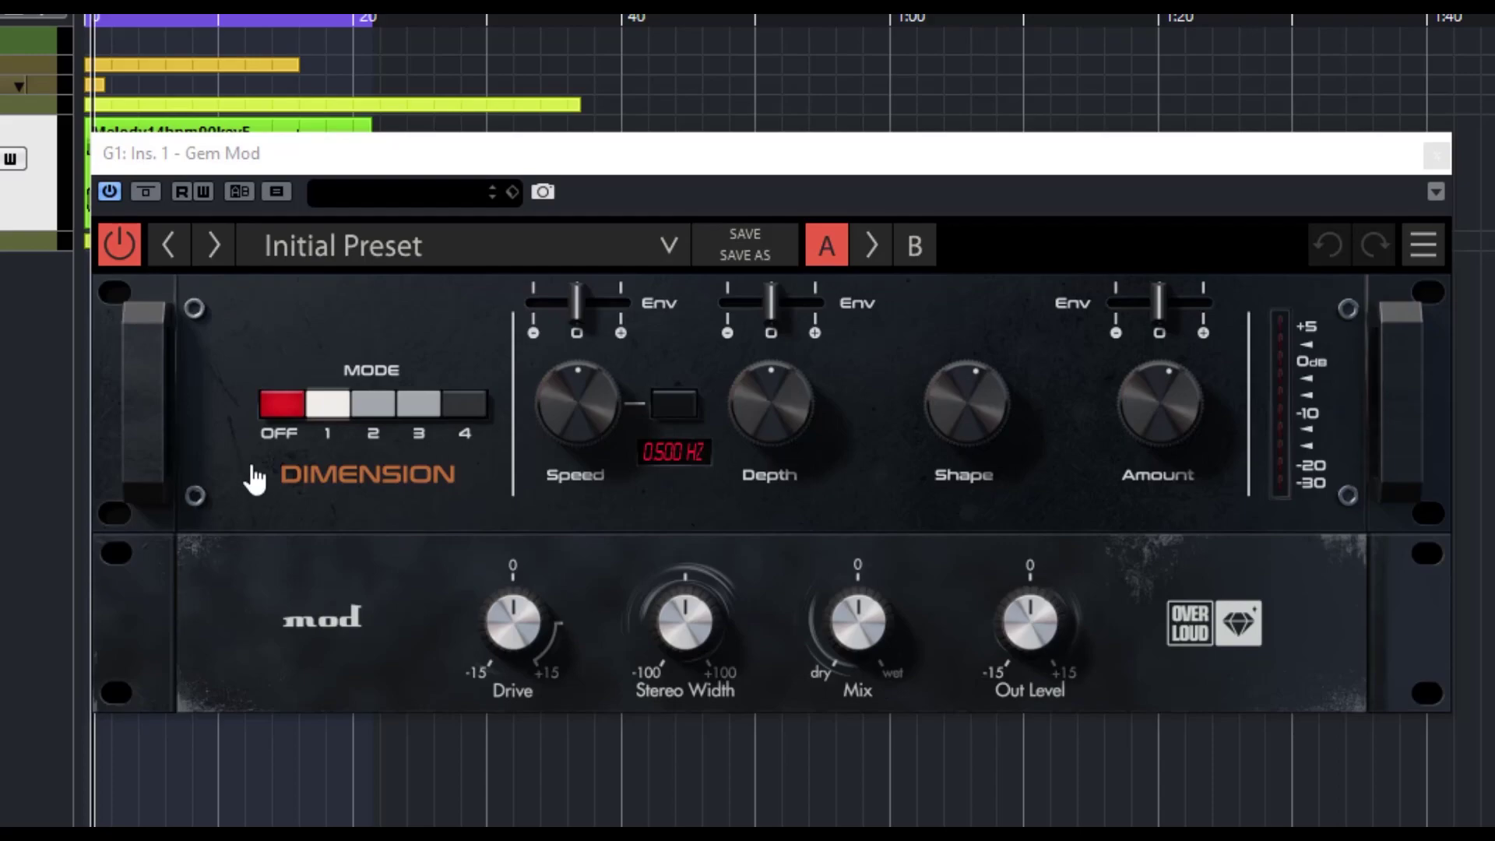
Toggle the plugin's bypass, try the presets 01 GoToOne and 10 Light Wide, and reload Initial Preset
click(121, 248)
click(121, 248)
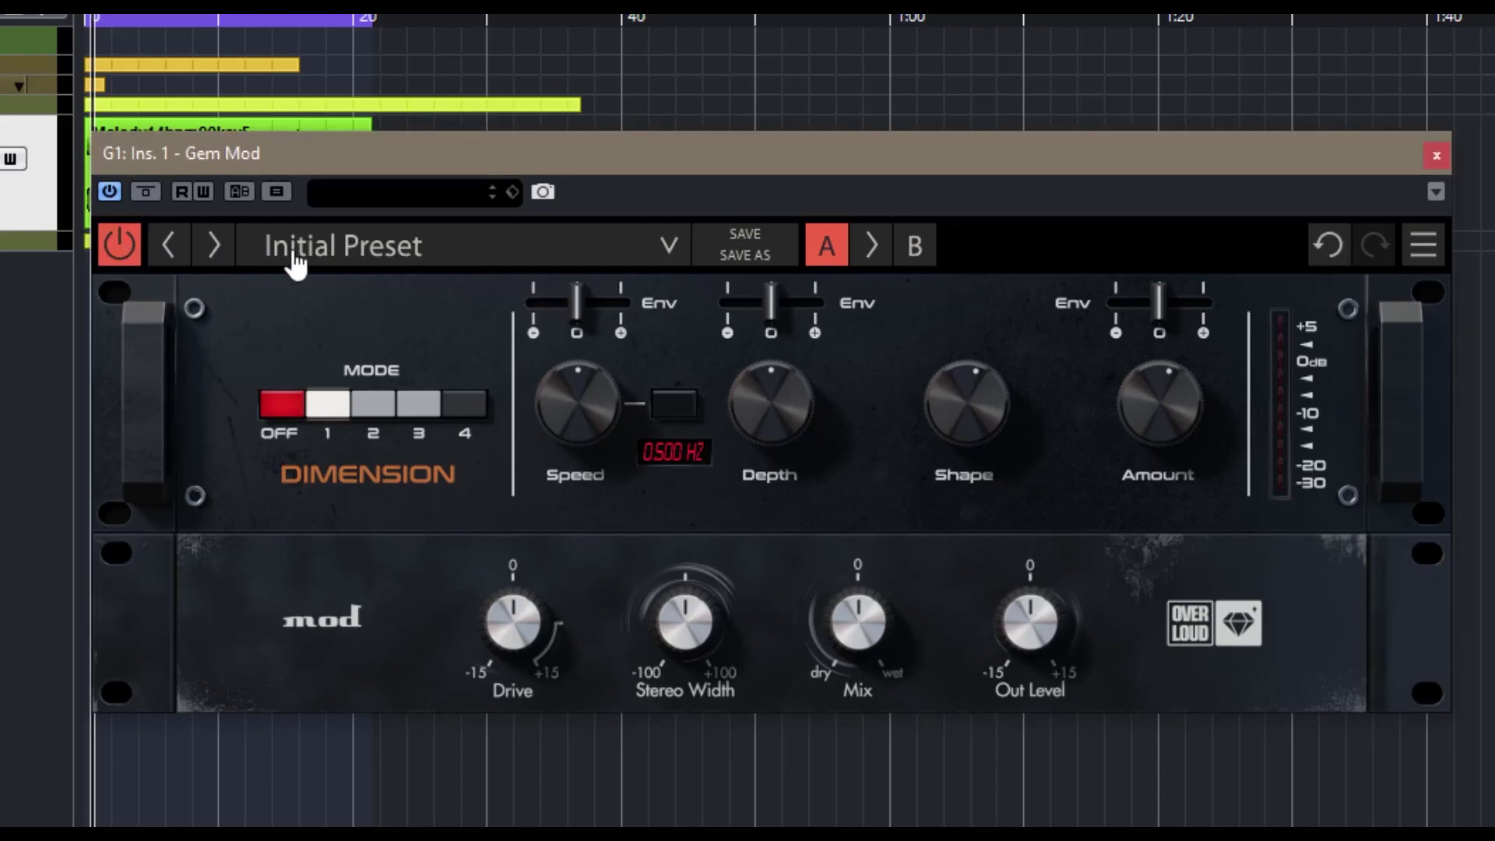
click(218, 247)
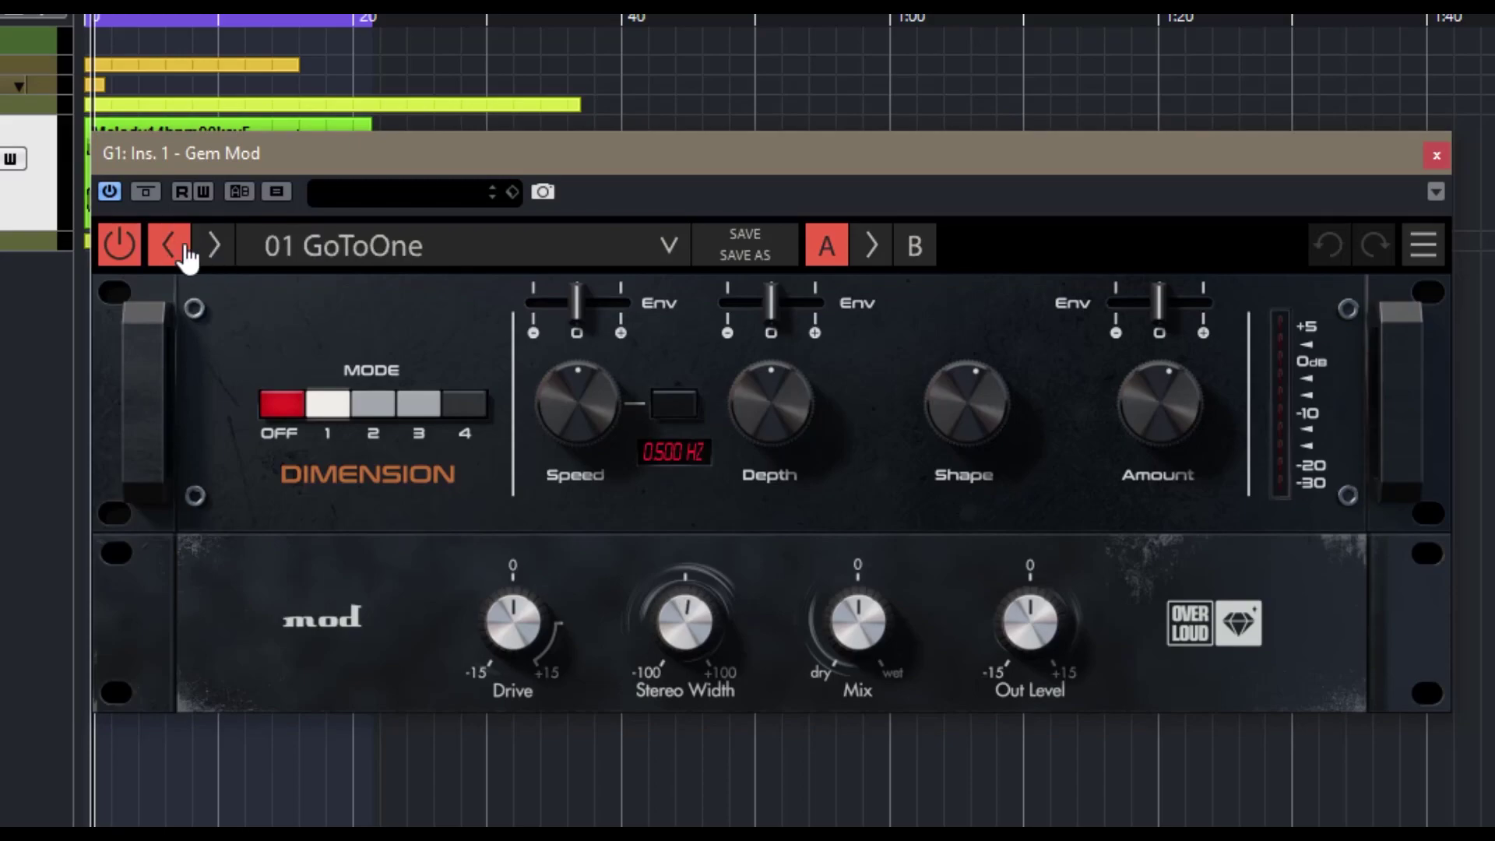
click(171, 245)
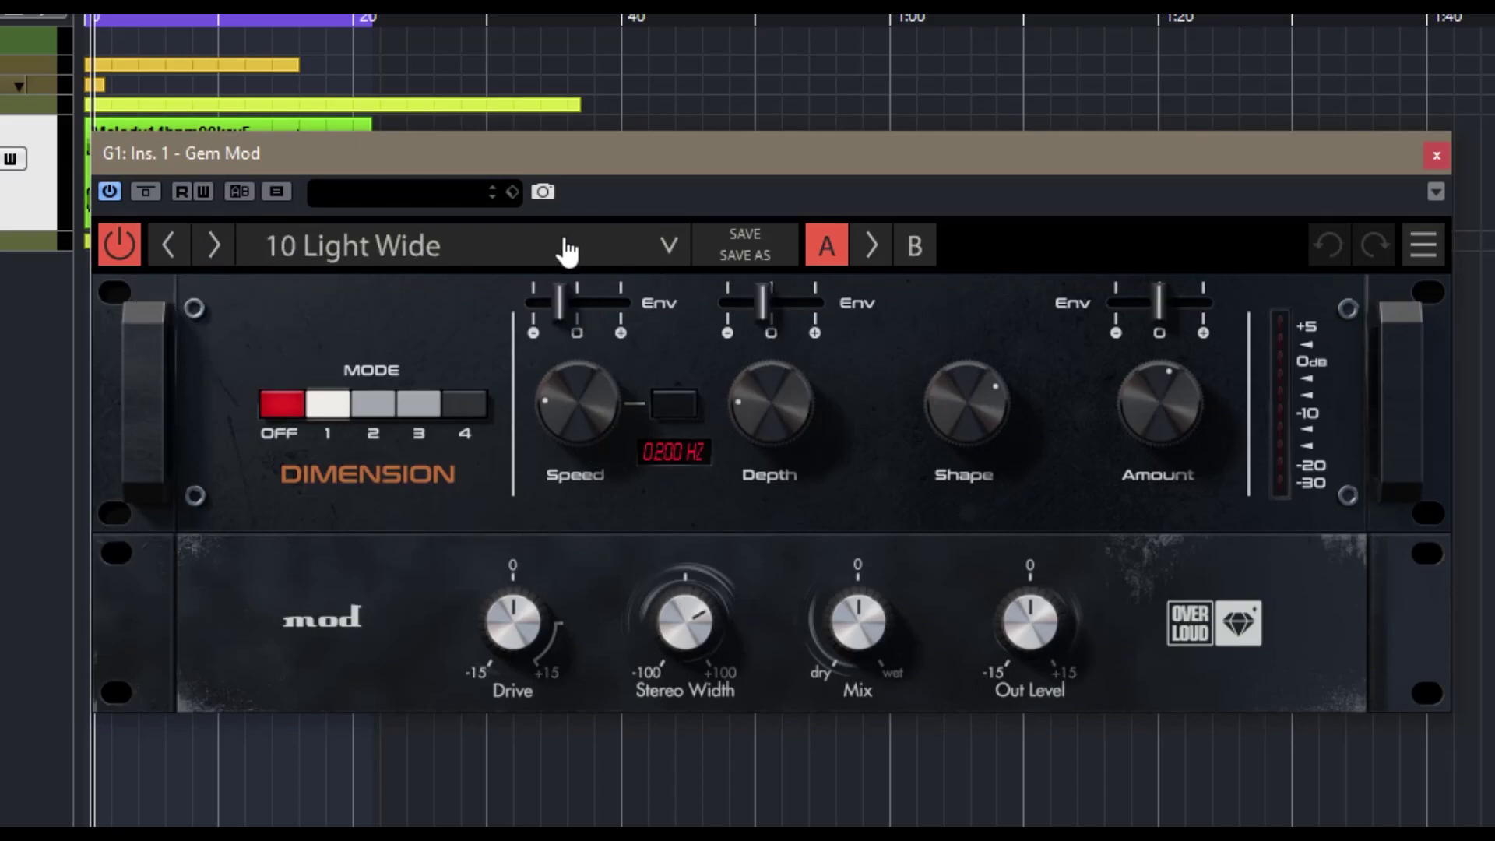
click(477, 249)
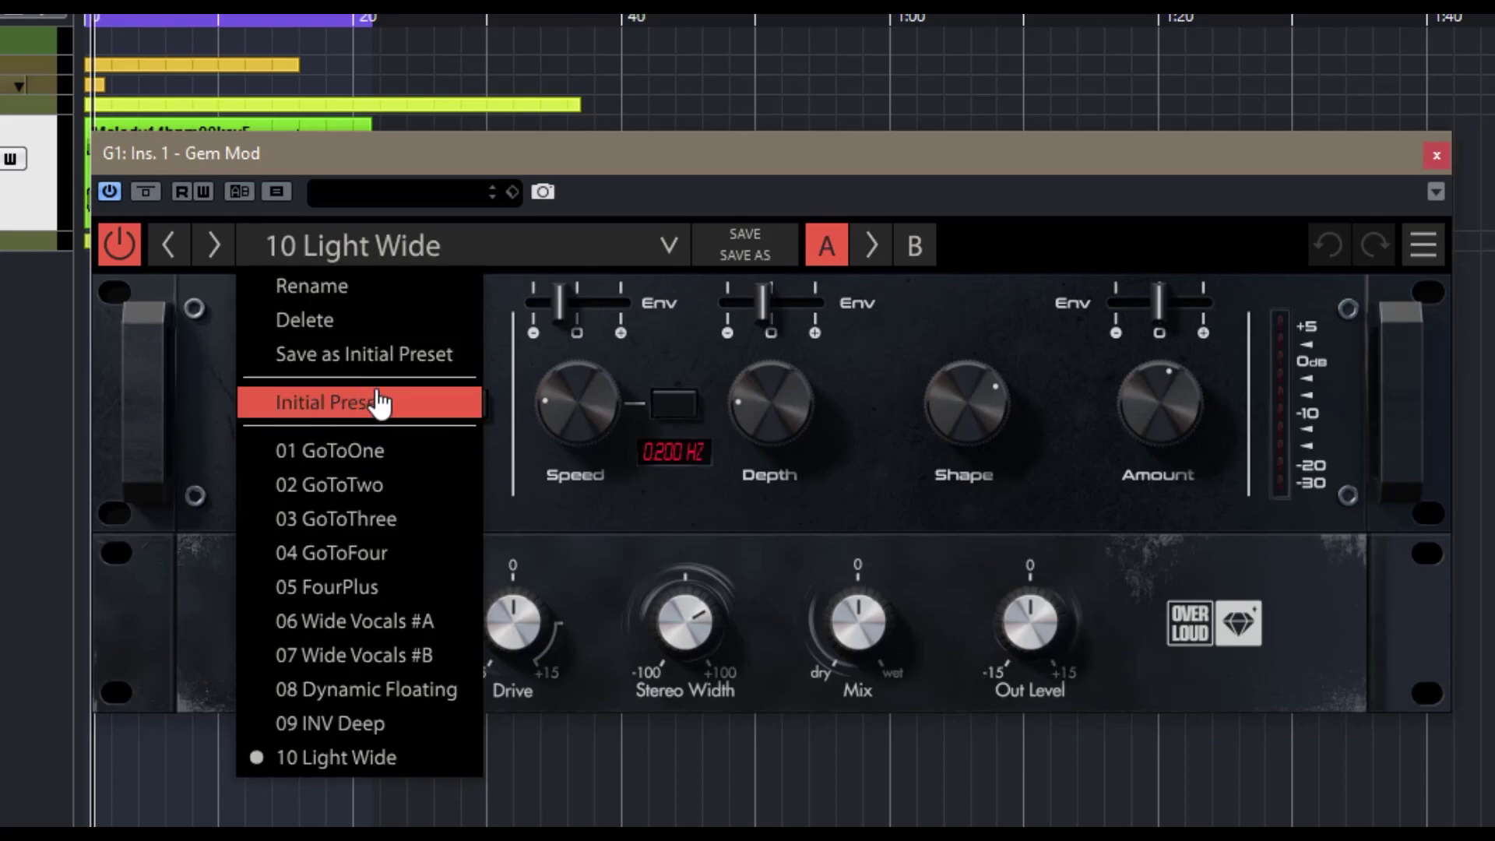
click(437, 421)
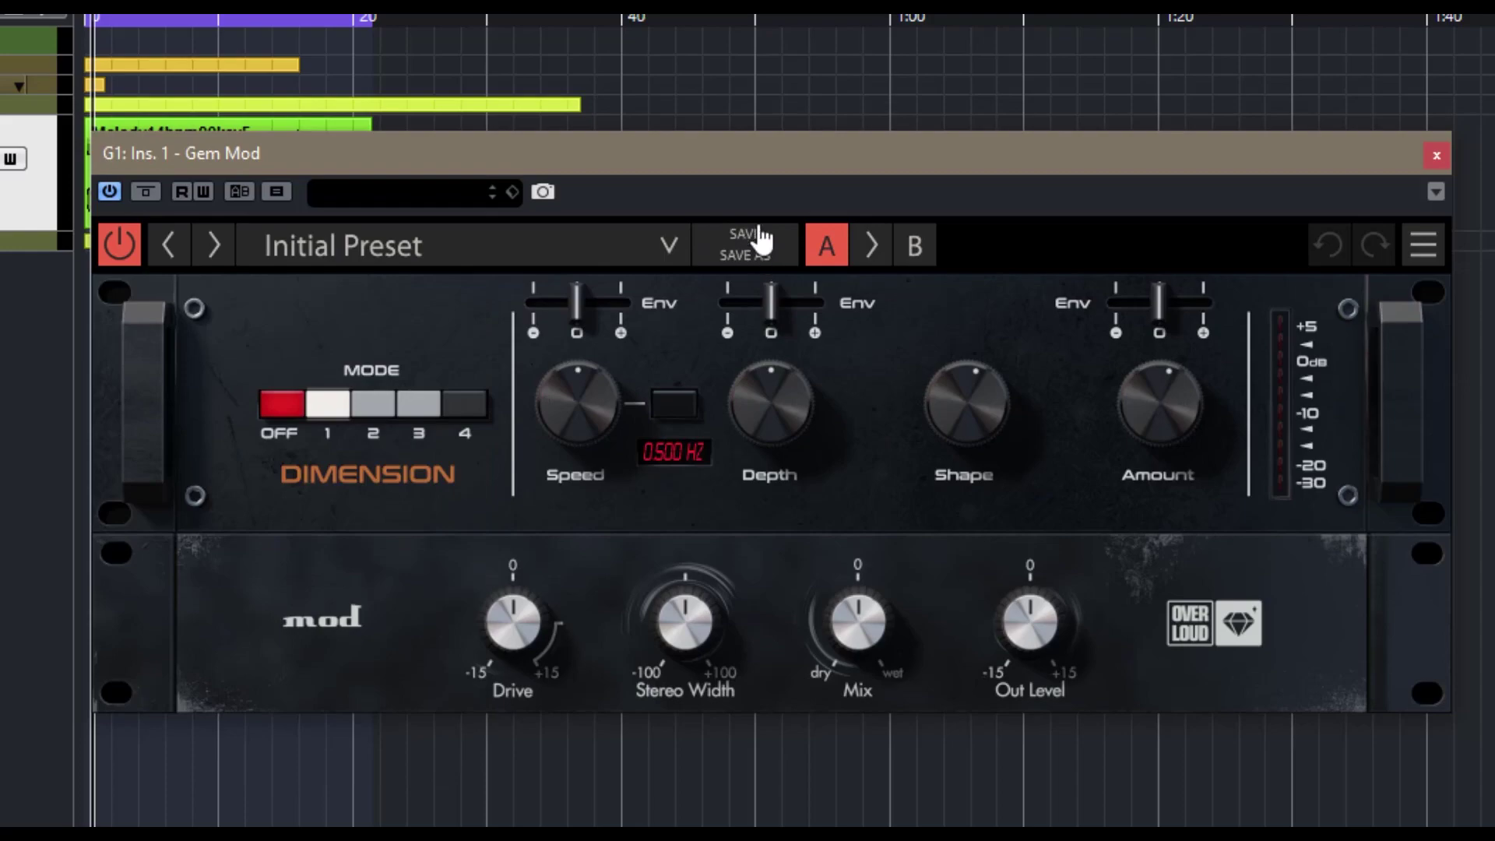
Compare the A and B settings slots, return to A, and examine the plugin's options such as Preferences and Authorization
click(907, 261)
click(823, 248)
click(1399, 245)
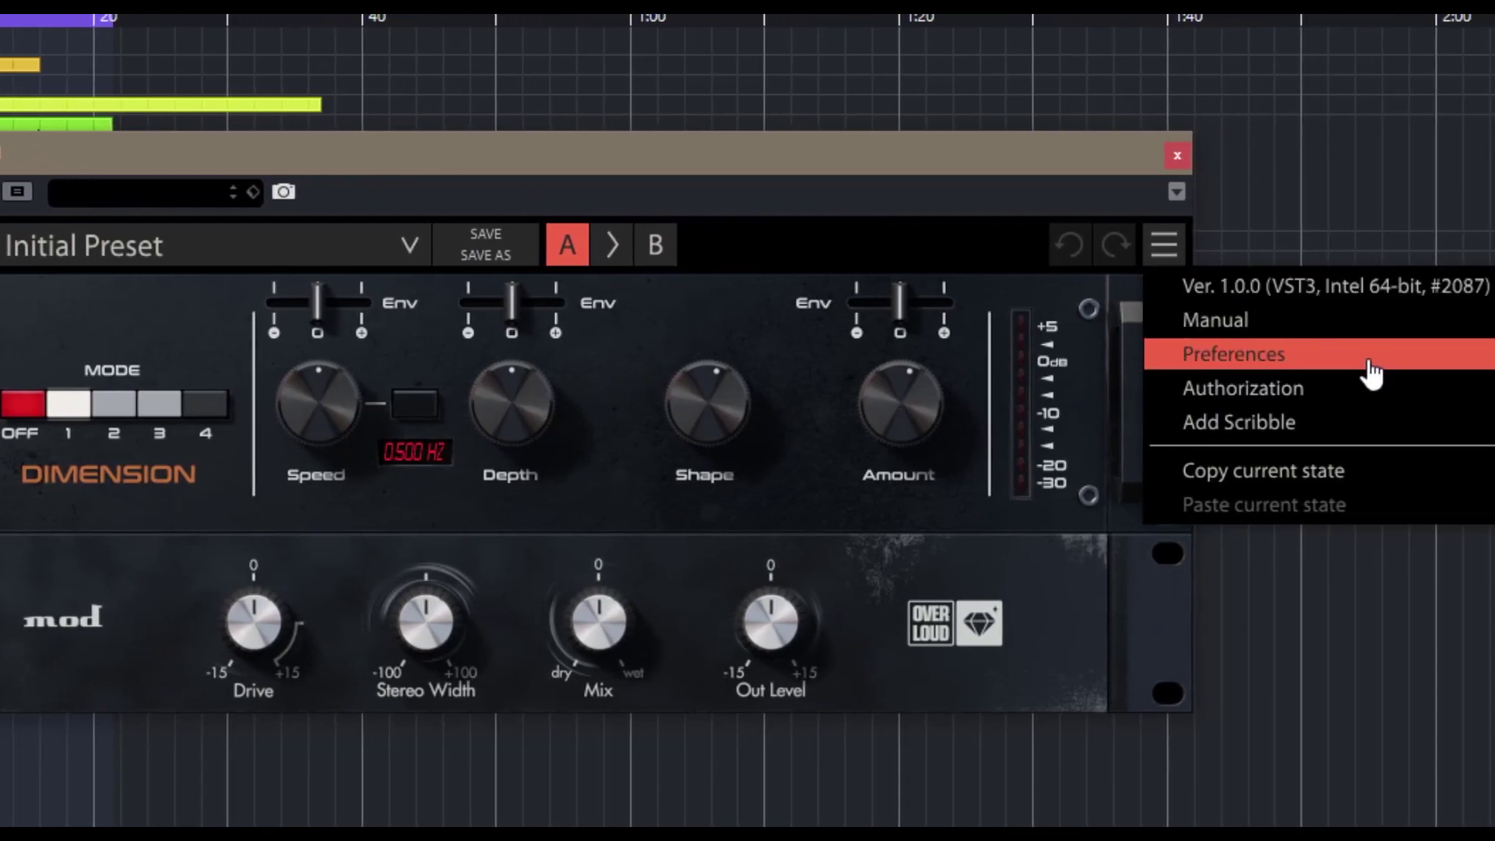
mouse_move(1351, 402)
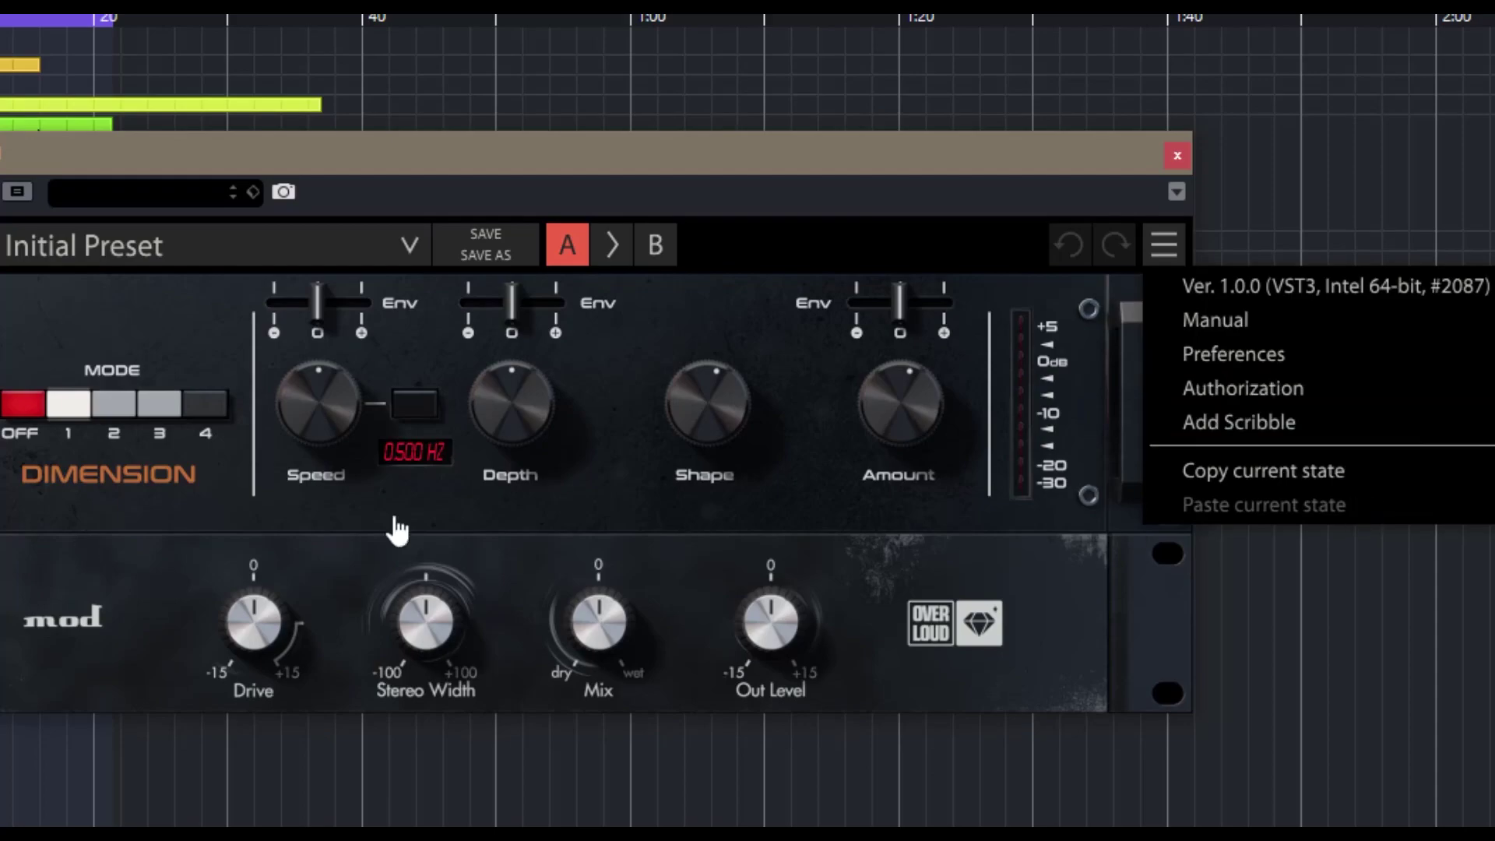
click(197, 574)
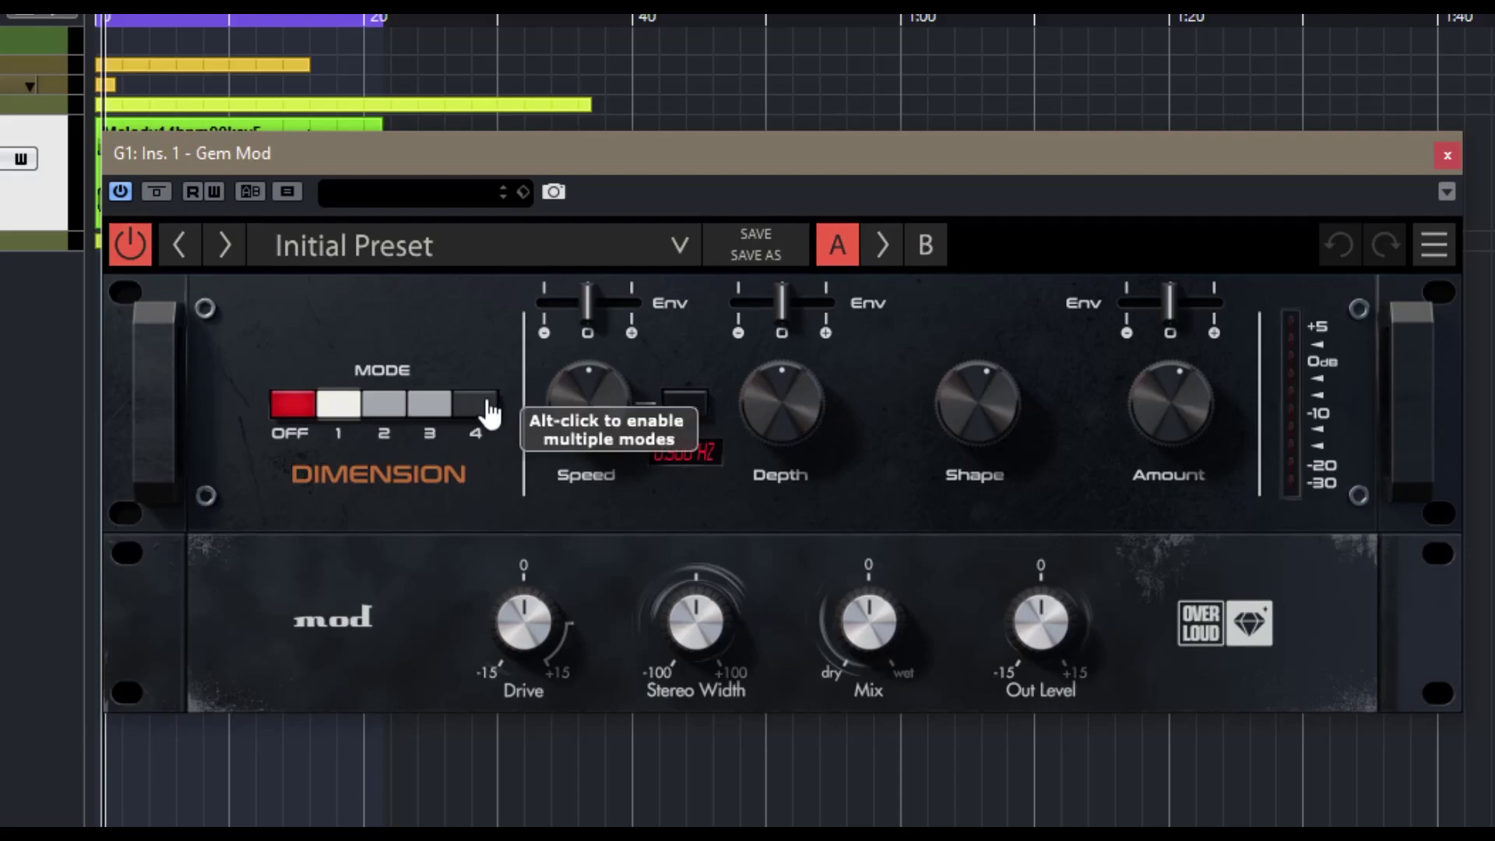
Try the Dimension mode switches, starting from off and mode 1, and keep mode 2 selected
click(291, 412)
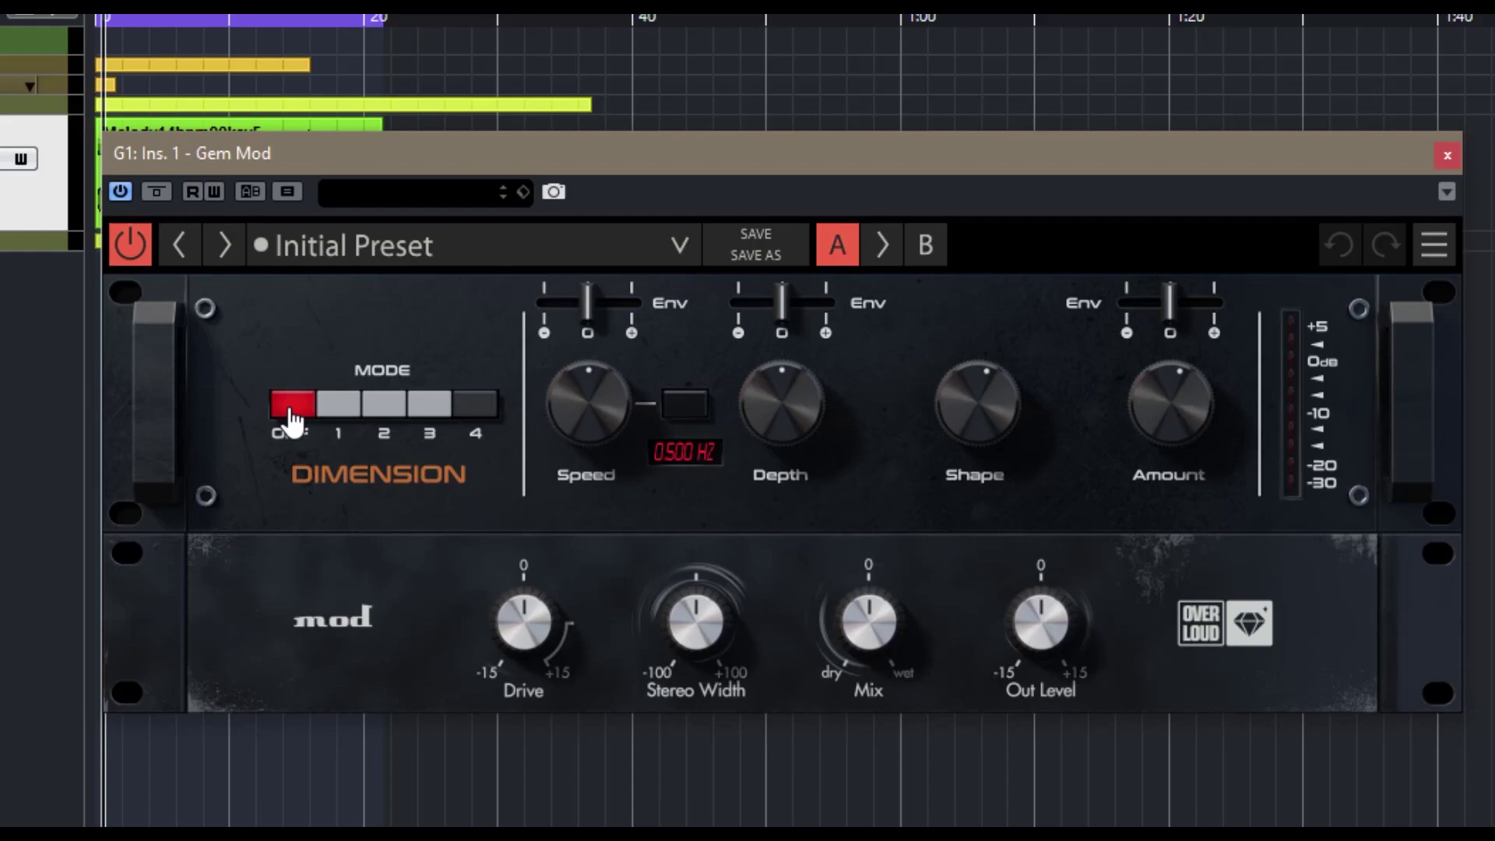
click(343, 411)
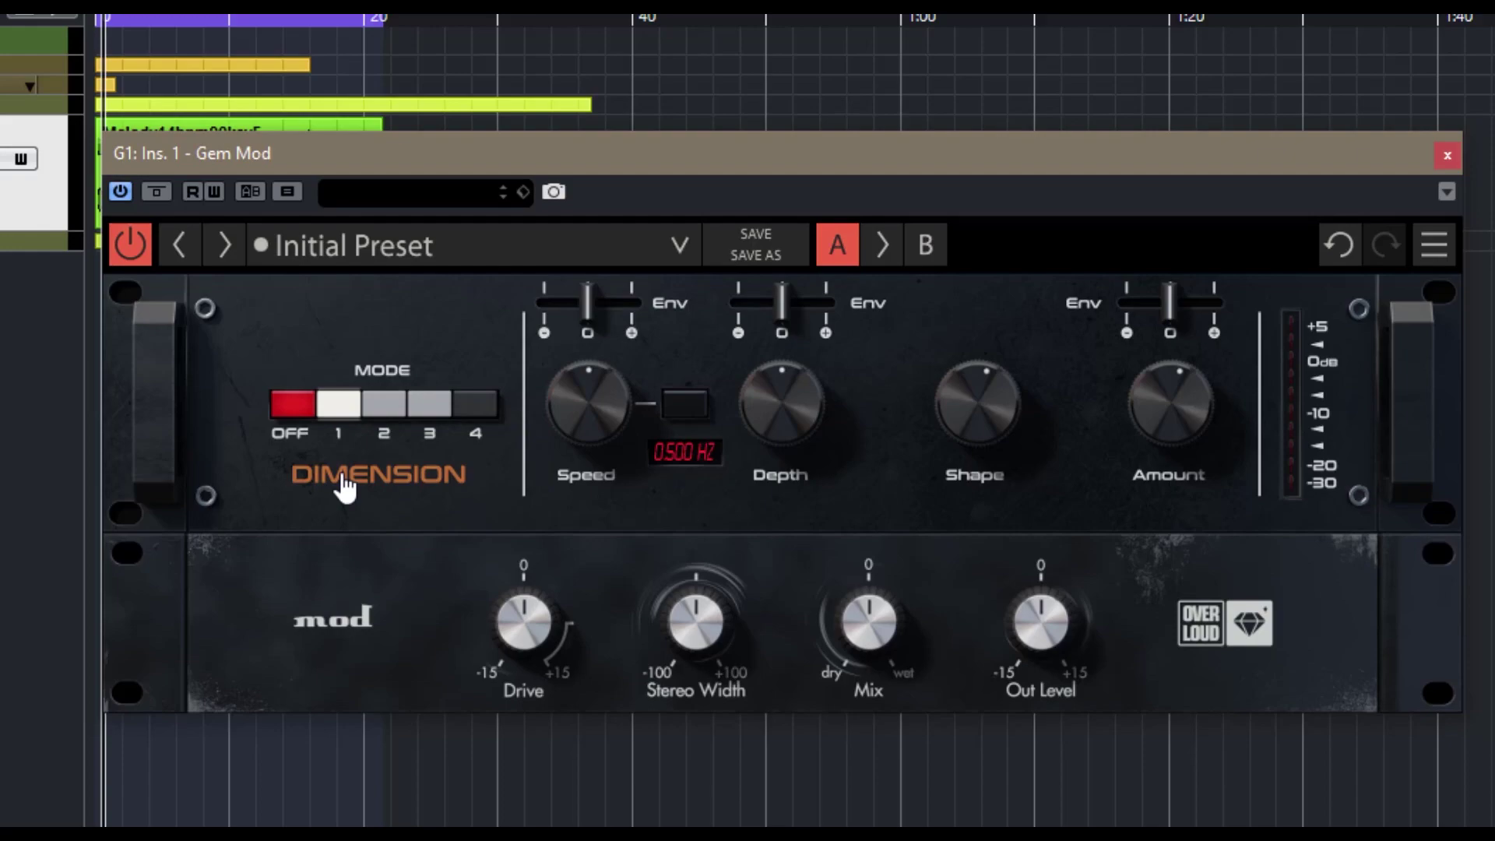
click(392, 413)
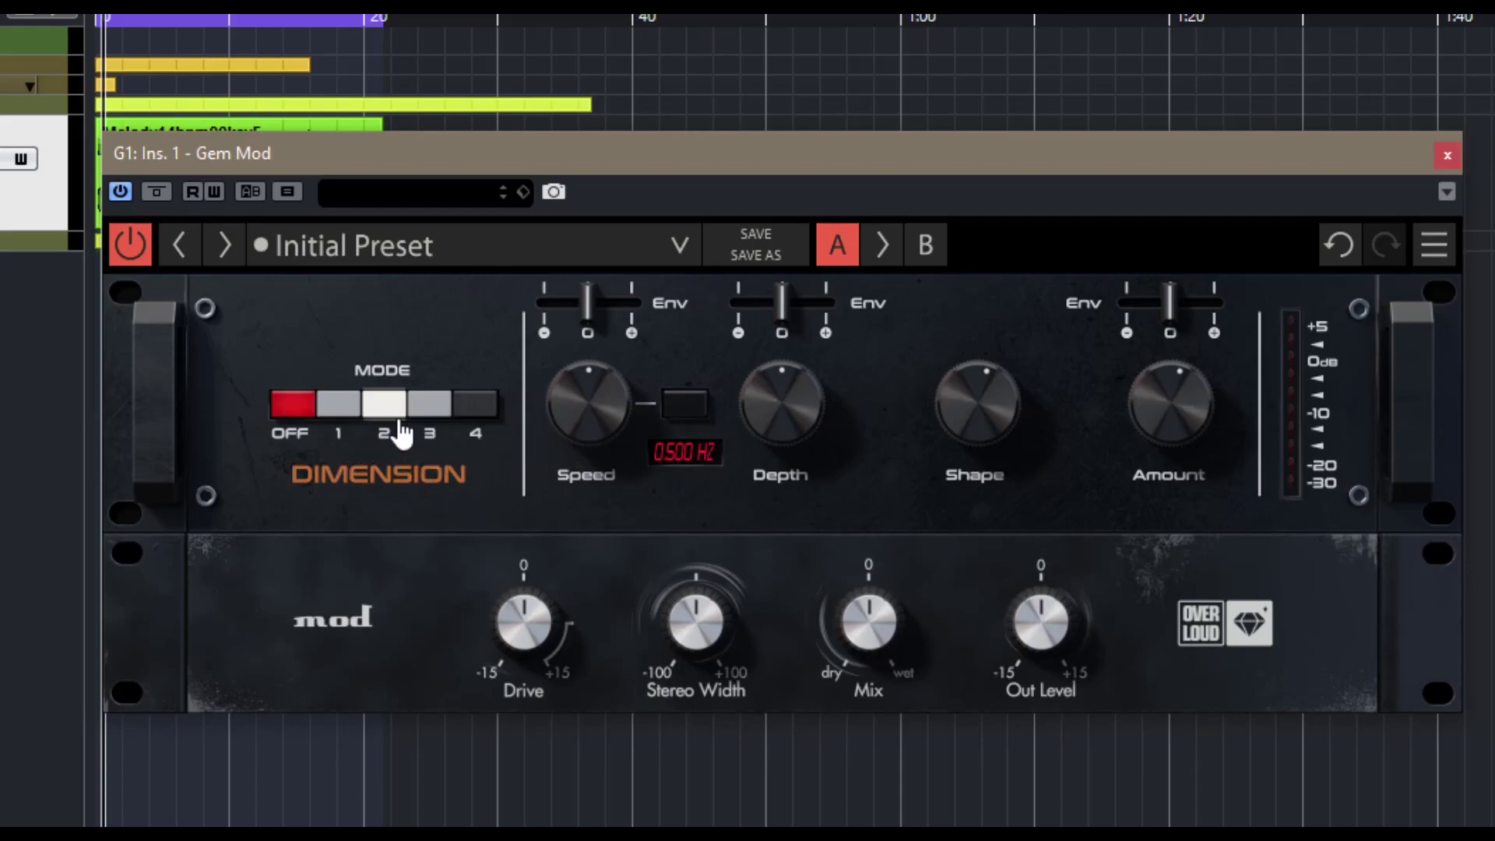
click(425, 409)
Set the Speed envelope to 100 %, with the Depth envelope slightly negative and the Amount envelope positive, and lower Speed to 0.327 Hz
mouse_move(589, 319)
mouse_down()
mouse_move(543, 319)
mouse_move(624, 311)
mouse_move(575, 311)
mouse_move(612, 311)
mouse_up()
drag(781, 311, 767, 310)
drag(1170, 311, 1192, 311)
mouse_move(594, 377)
mouse_down()
mouse_move(592, 393)
mouse_move(587, 370)
mouse_up()
drag(612, 309, 622, 309)
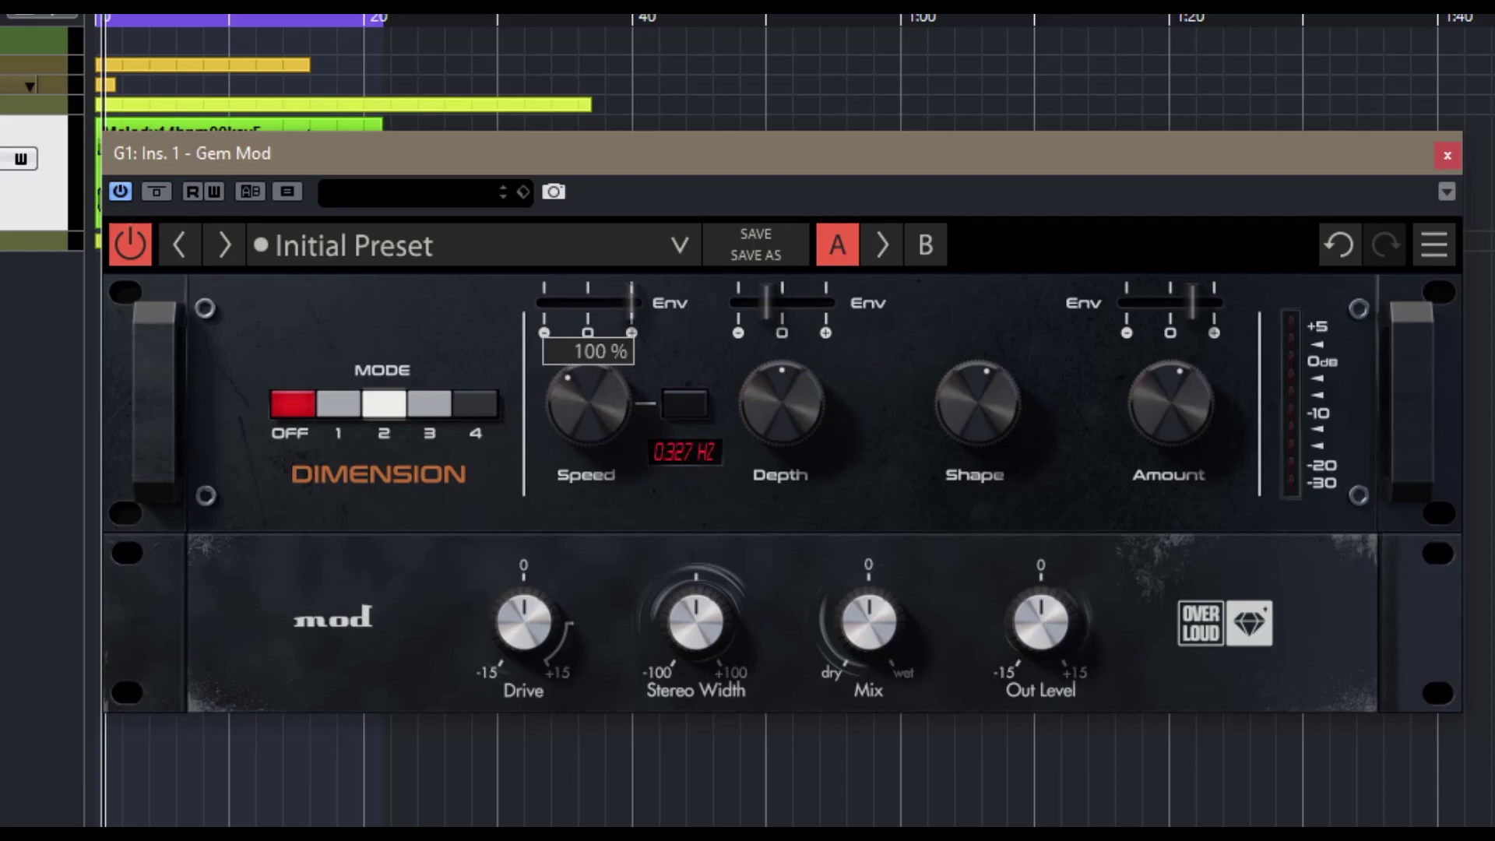
drag(631, 309, 630, 309)
Raise the modulation Speed to 0.681 Hz and set Depth well above its midpoint, keeping its envelope slightly negative
drag(588, 389, 658, 501)
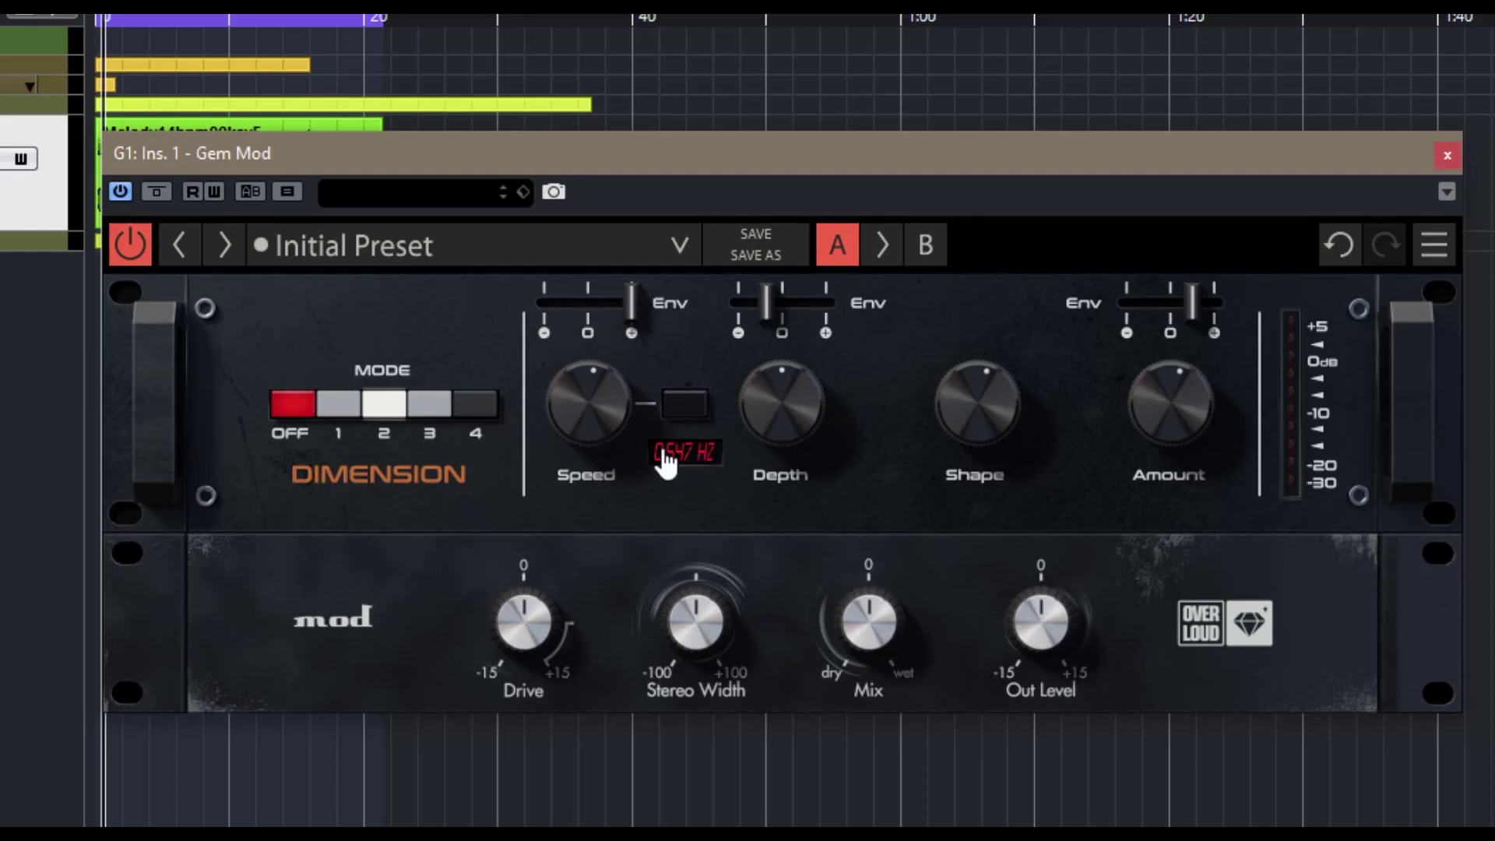
drag(635, 432, 611, 382)
click(684, 404)
drag(783, 436, 782, 426)
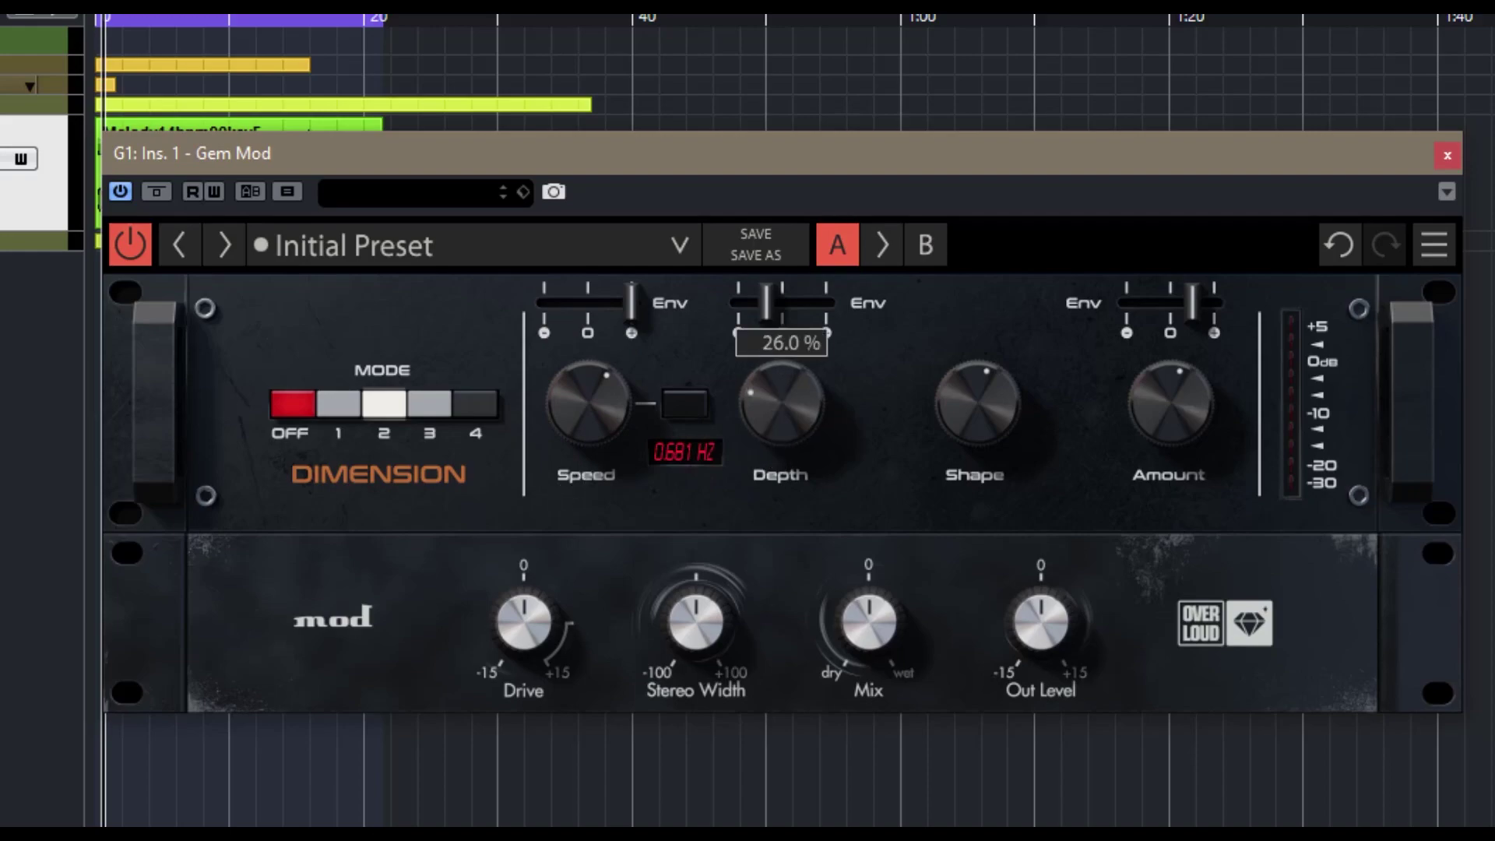
mouse_move(767, 302)
mouse_down()
mouse_move(825, 302)
mouse_move(738, 302)
mouse_move(825, 302)
mouse_move(745, 302)
mouse_move(794, 302)
mouse_move(768, 302)
mouse_up()
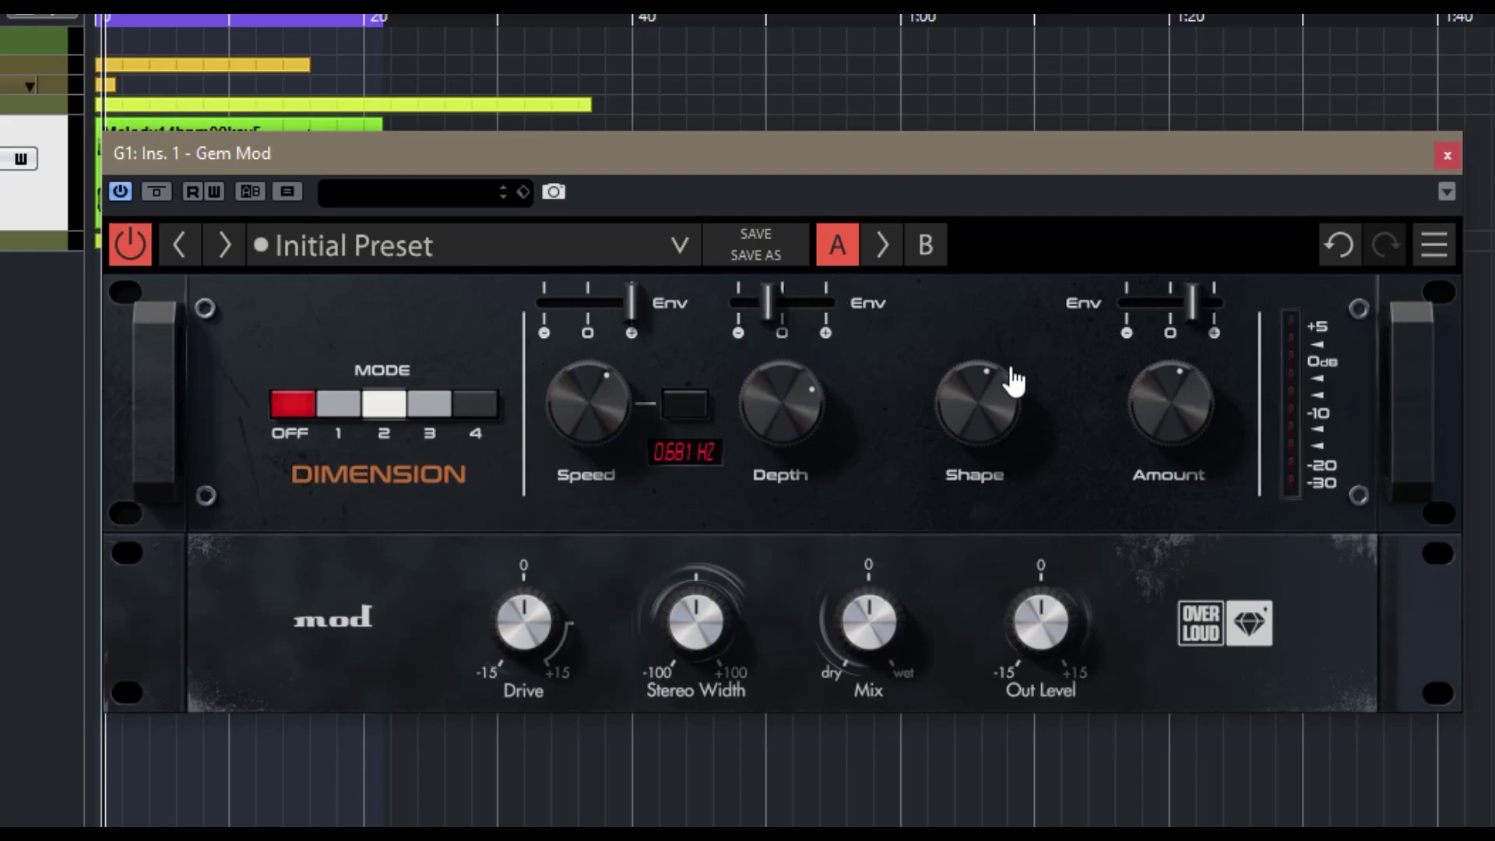
Sweep the Shape through negative values to a positive setting and lower the Amount to around its midpoint
drag(962, 427, 961, 451)
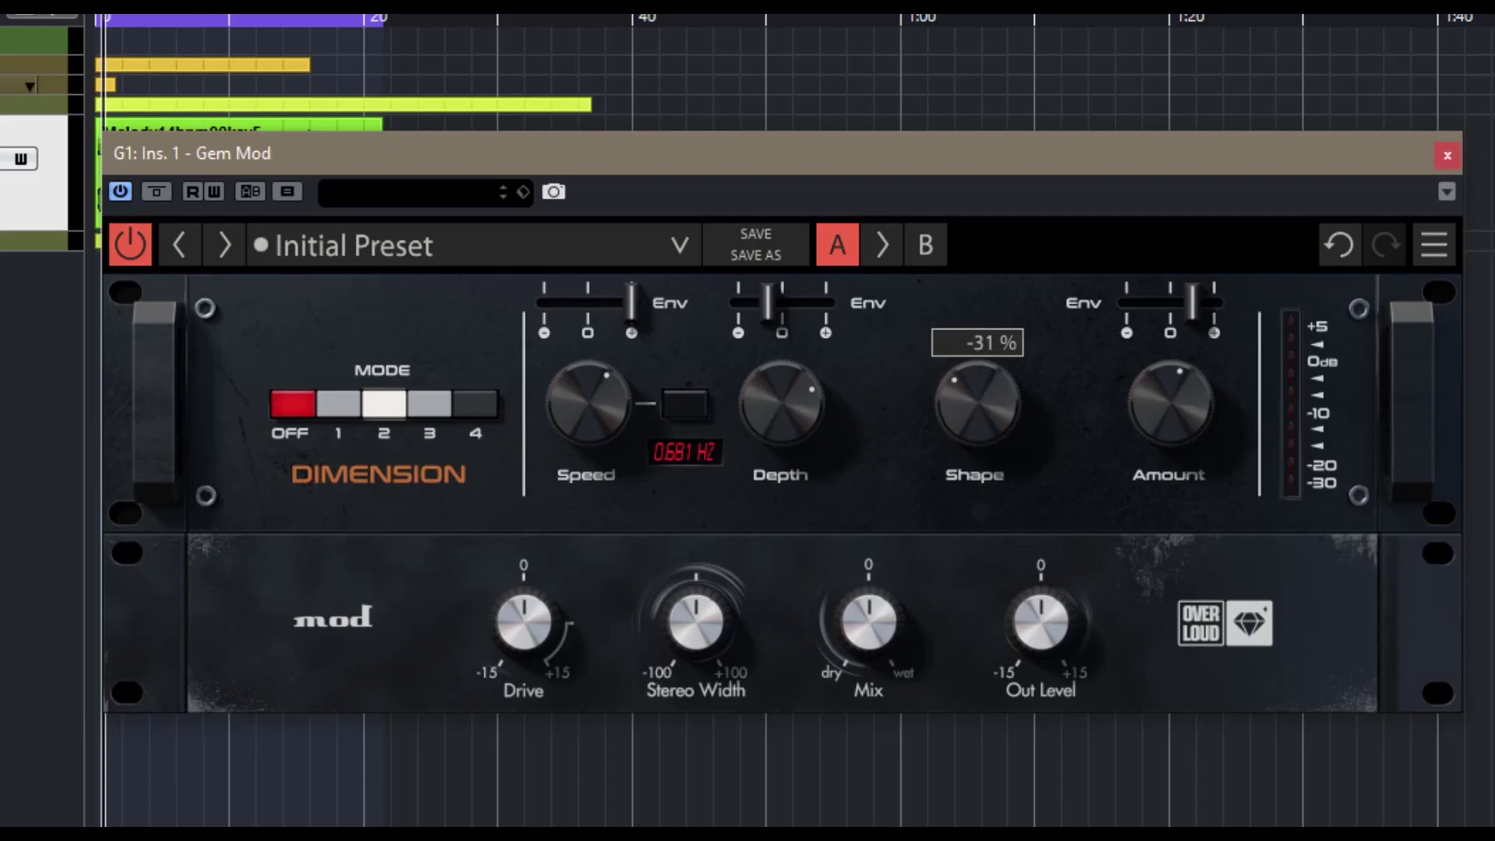
drag(977, 403, 1202, 418)
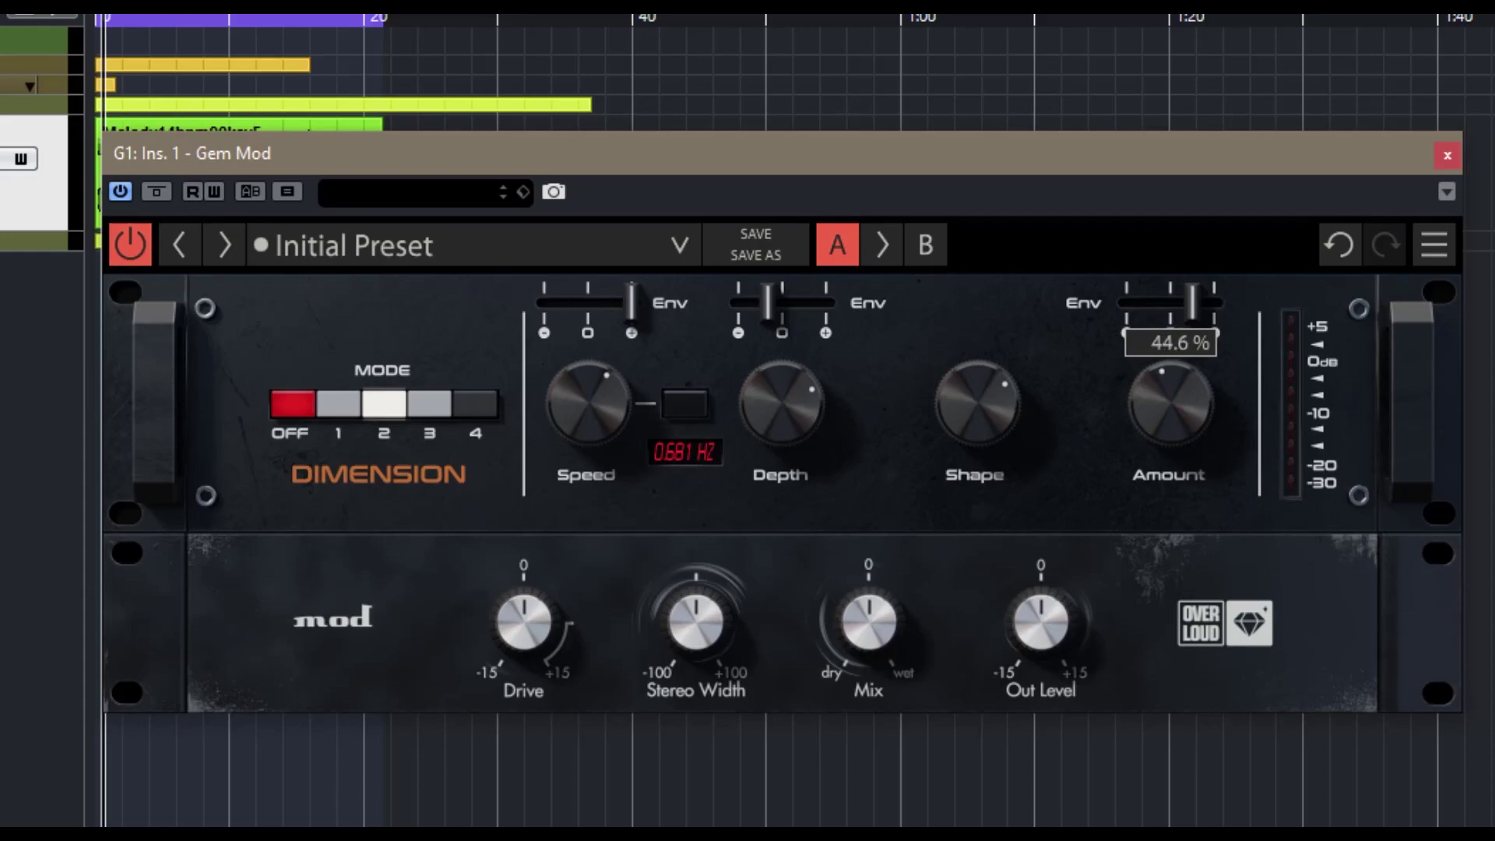
drag(1201, 418, 1298, 379)
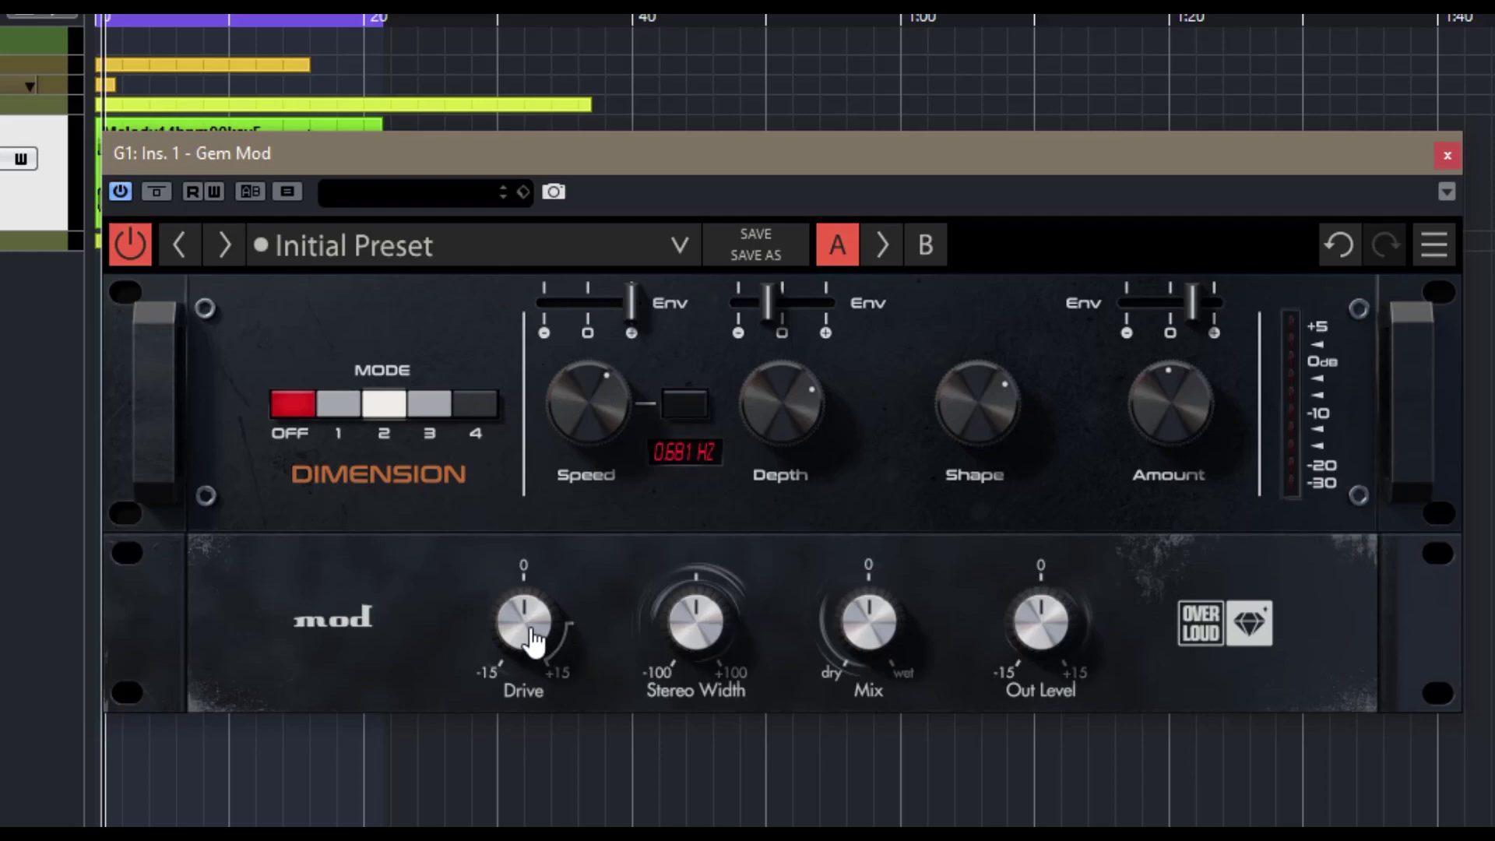
Raise Drive slightly above 0 dB, bring Stereo Width slightly below zero and move Mix toward wet
drag(532, 639, 533, 619)
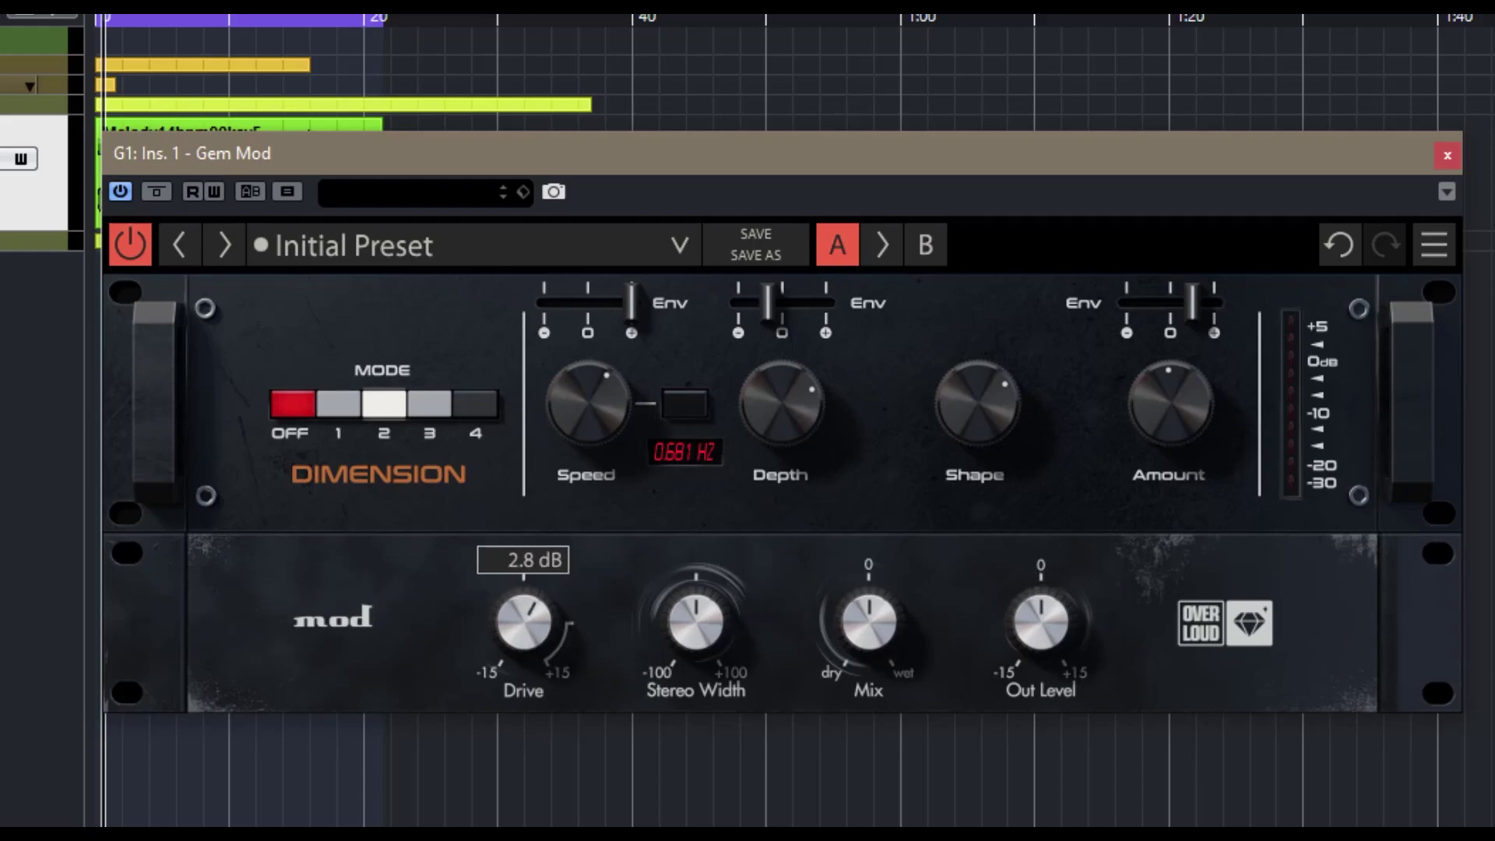
double_click(523, 623)
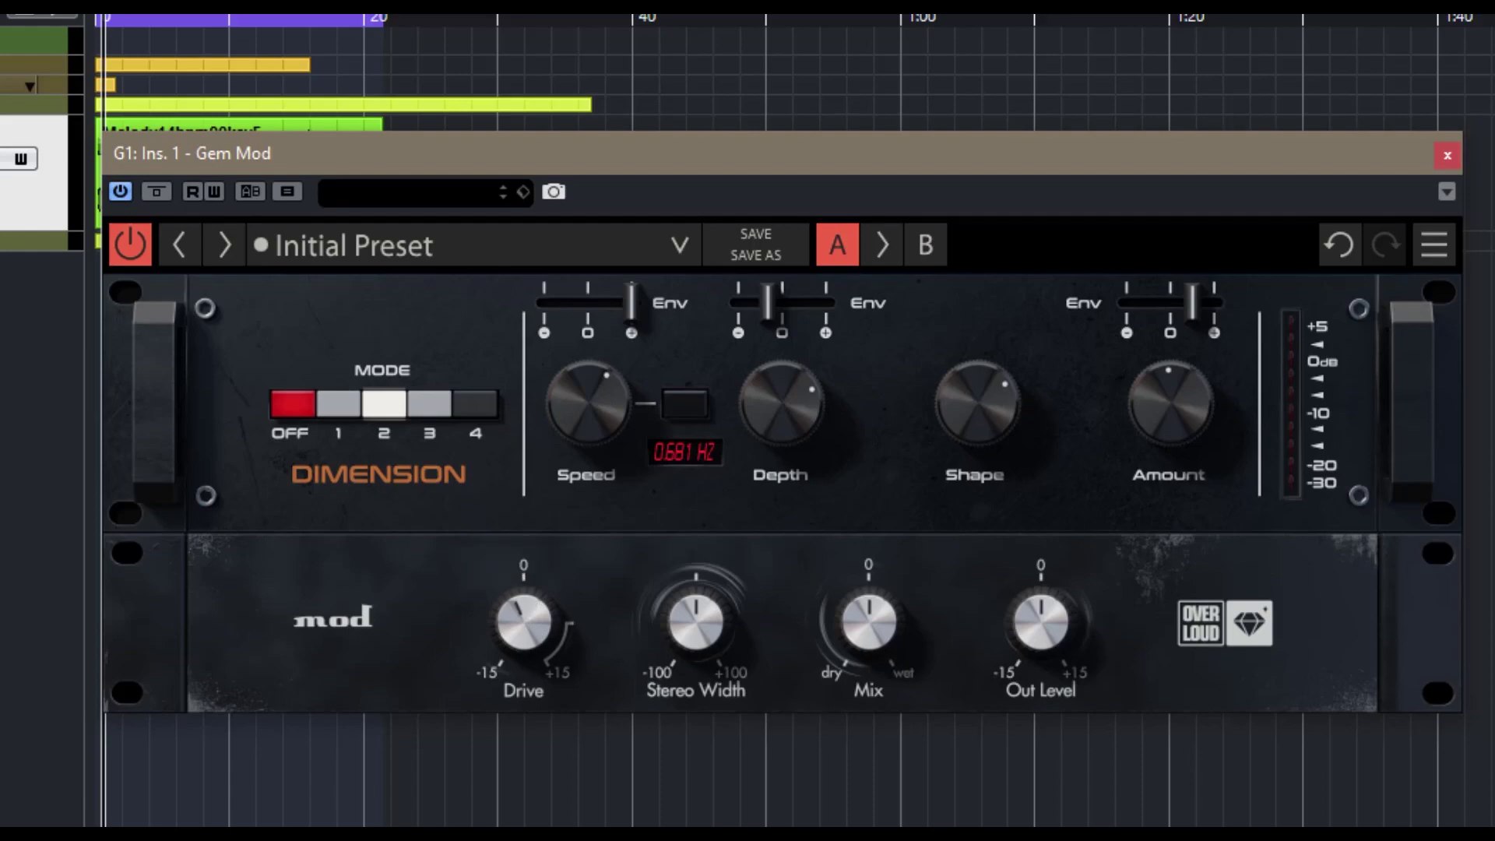
drag(523, 623, 693, 631)
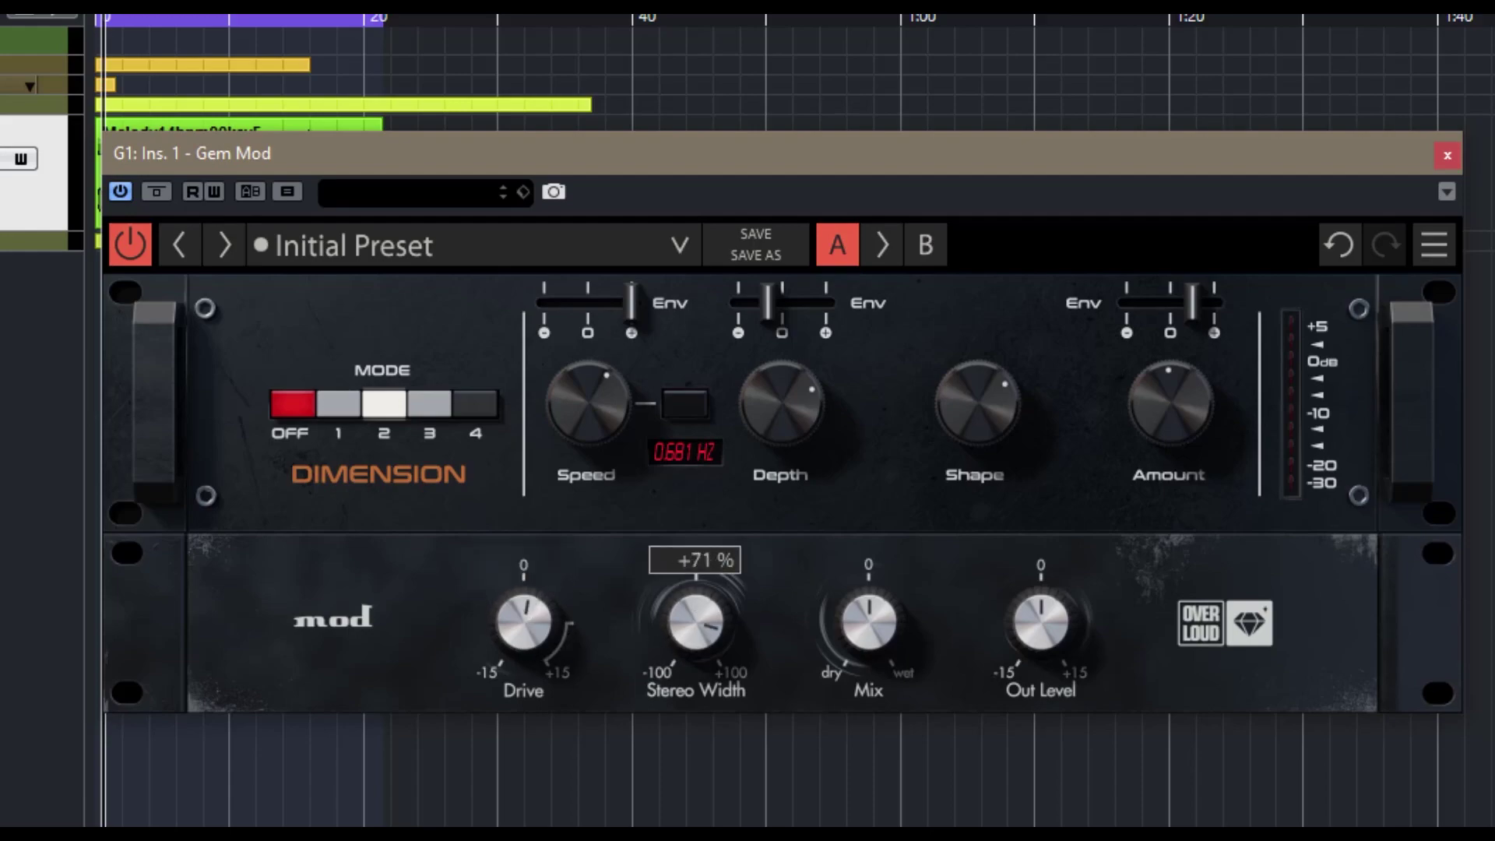
drag(695, 622, 695, 615)
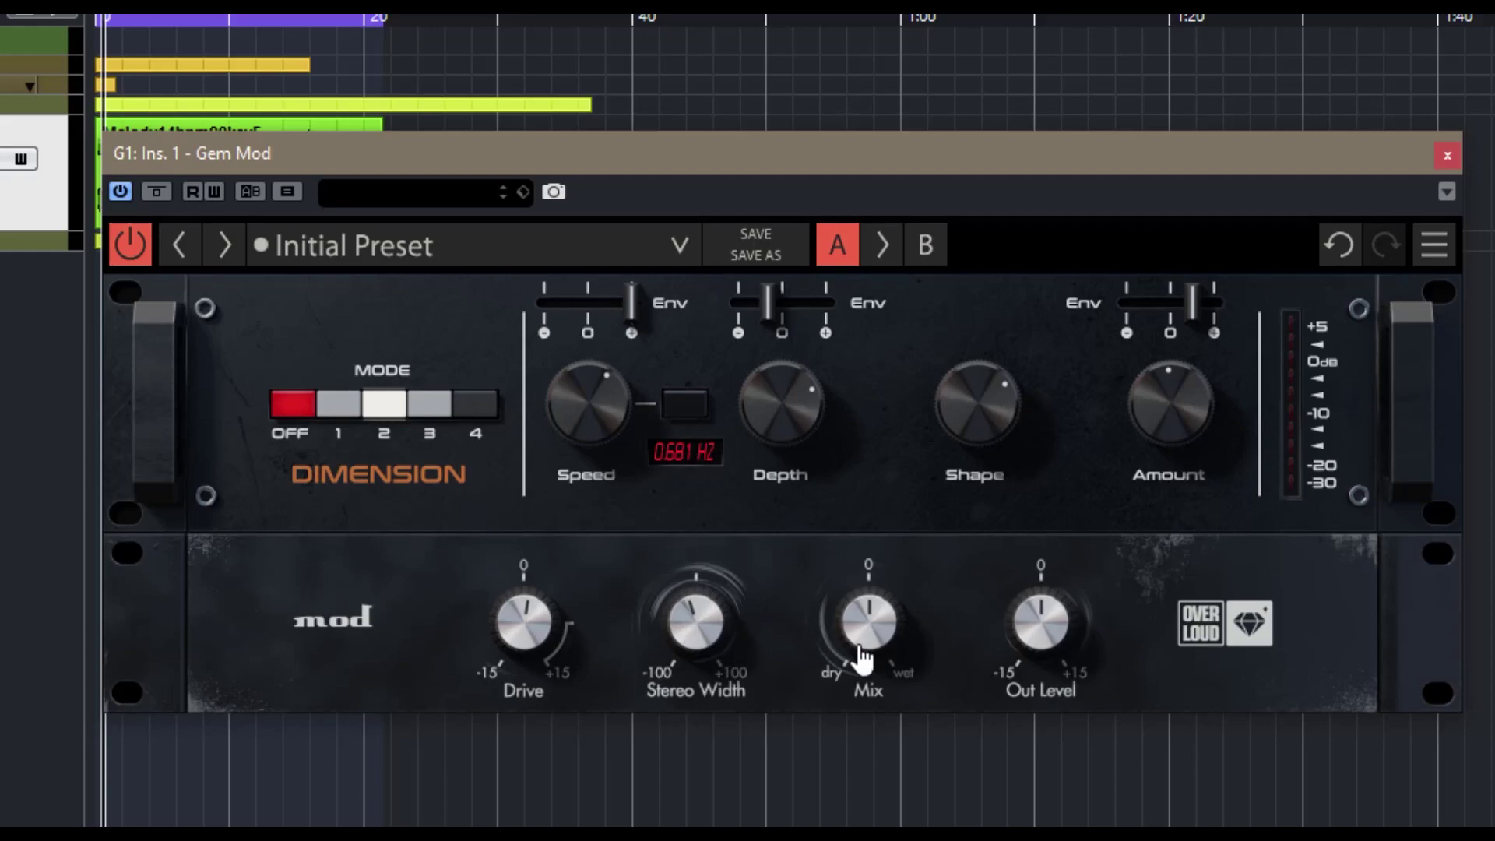
drag(869, 622, 868, 646)
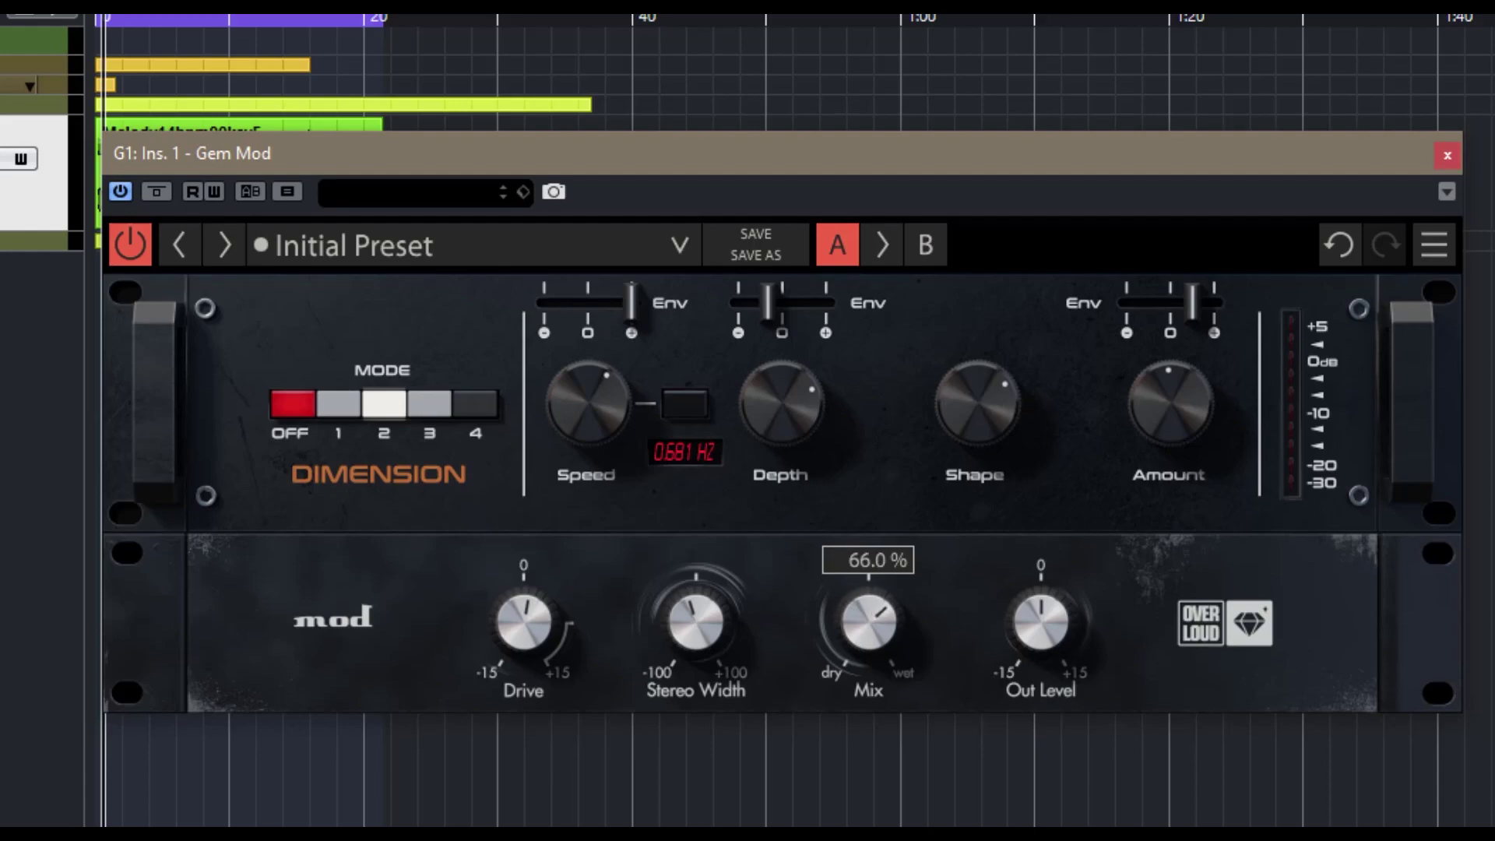
drag(868, 621, 868, 615)
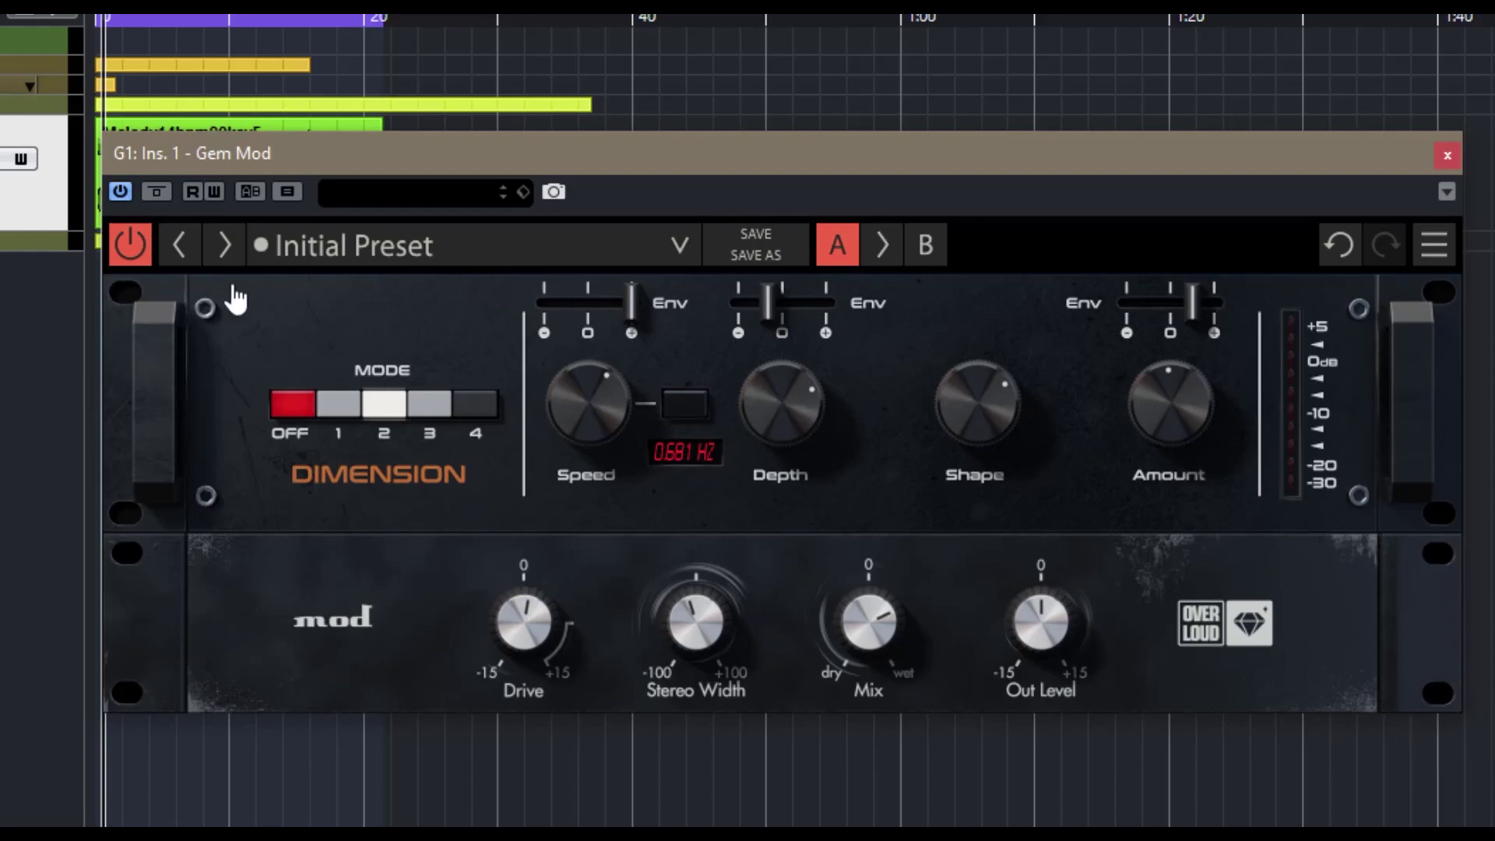
Discard the unsaved changes and restore Initial Preset
click(180, 248)
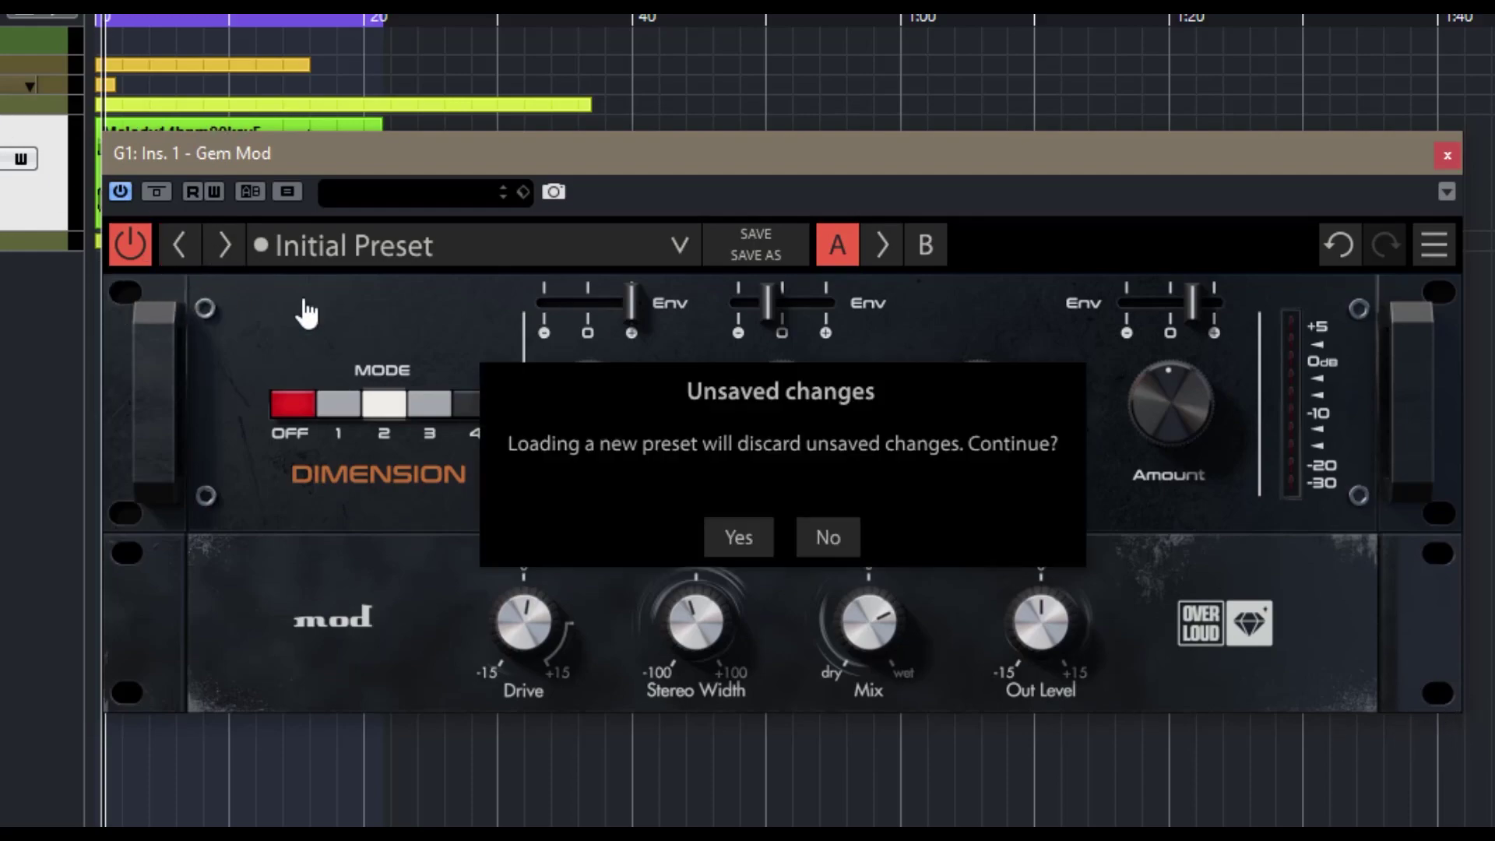
click(732, 538)
click(224, 247)
click(323, 257)
click(428, 415)
Play the melody track with the plugin bypassed, and resume playback with the effect enabled for comparison
click(133, 247)
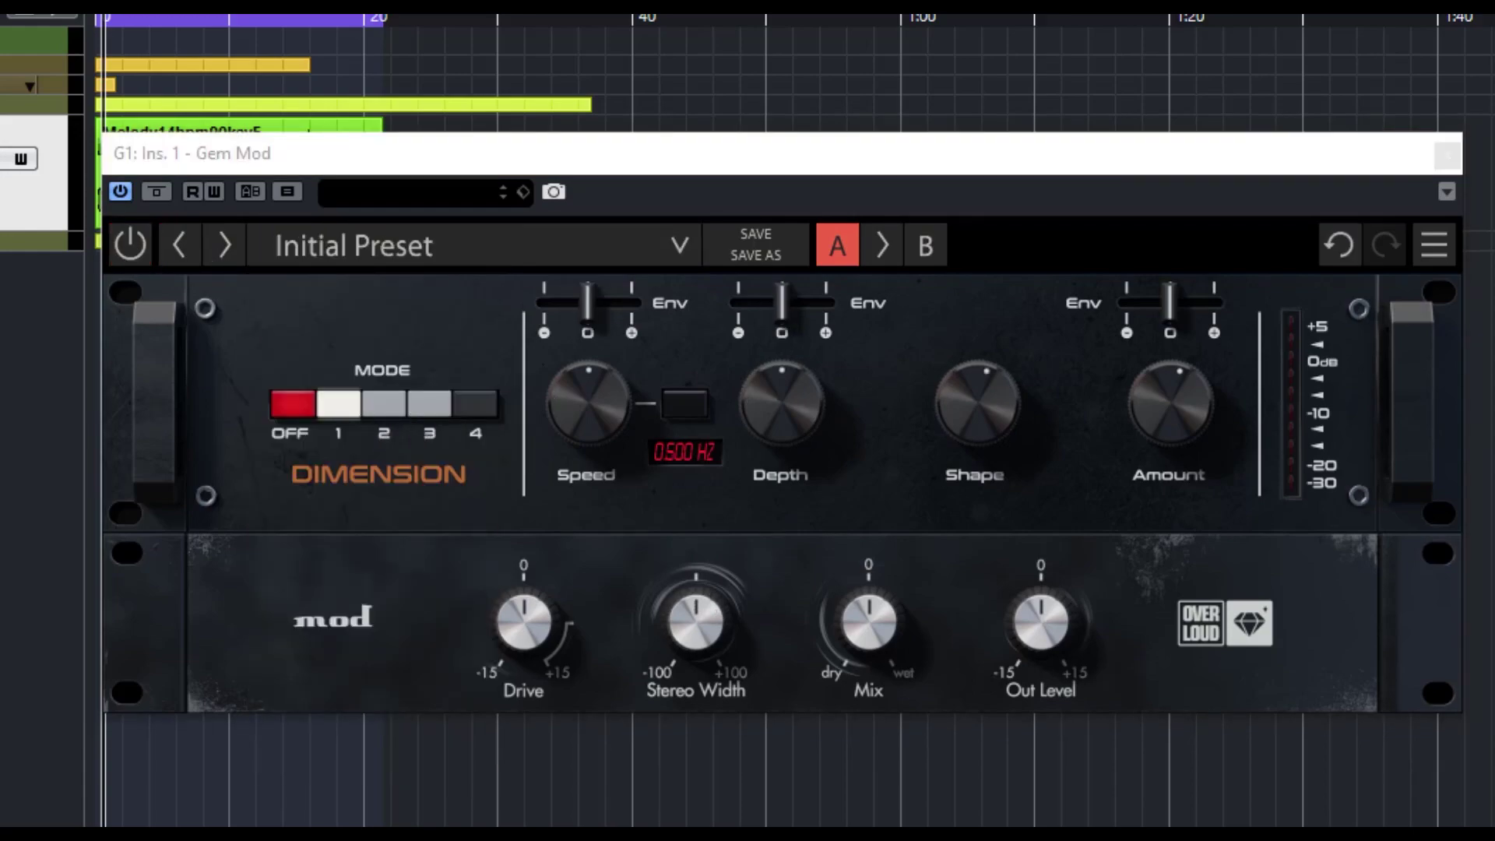
key(space)
key(space)
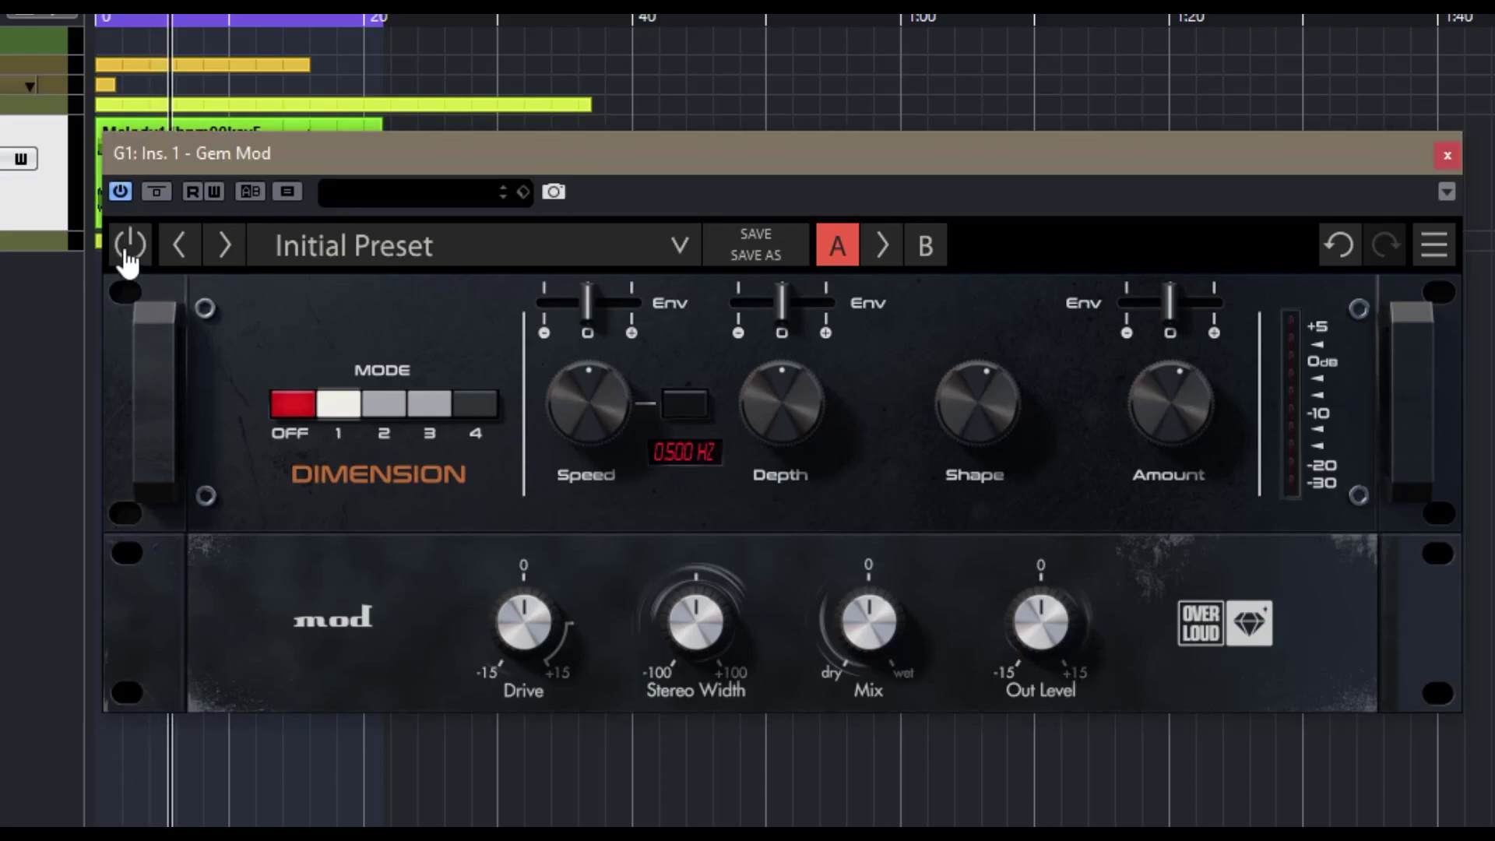
click(126, 251)
key(space)
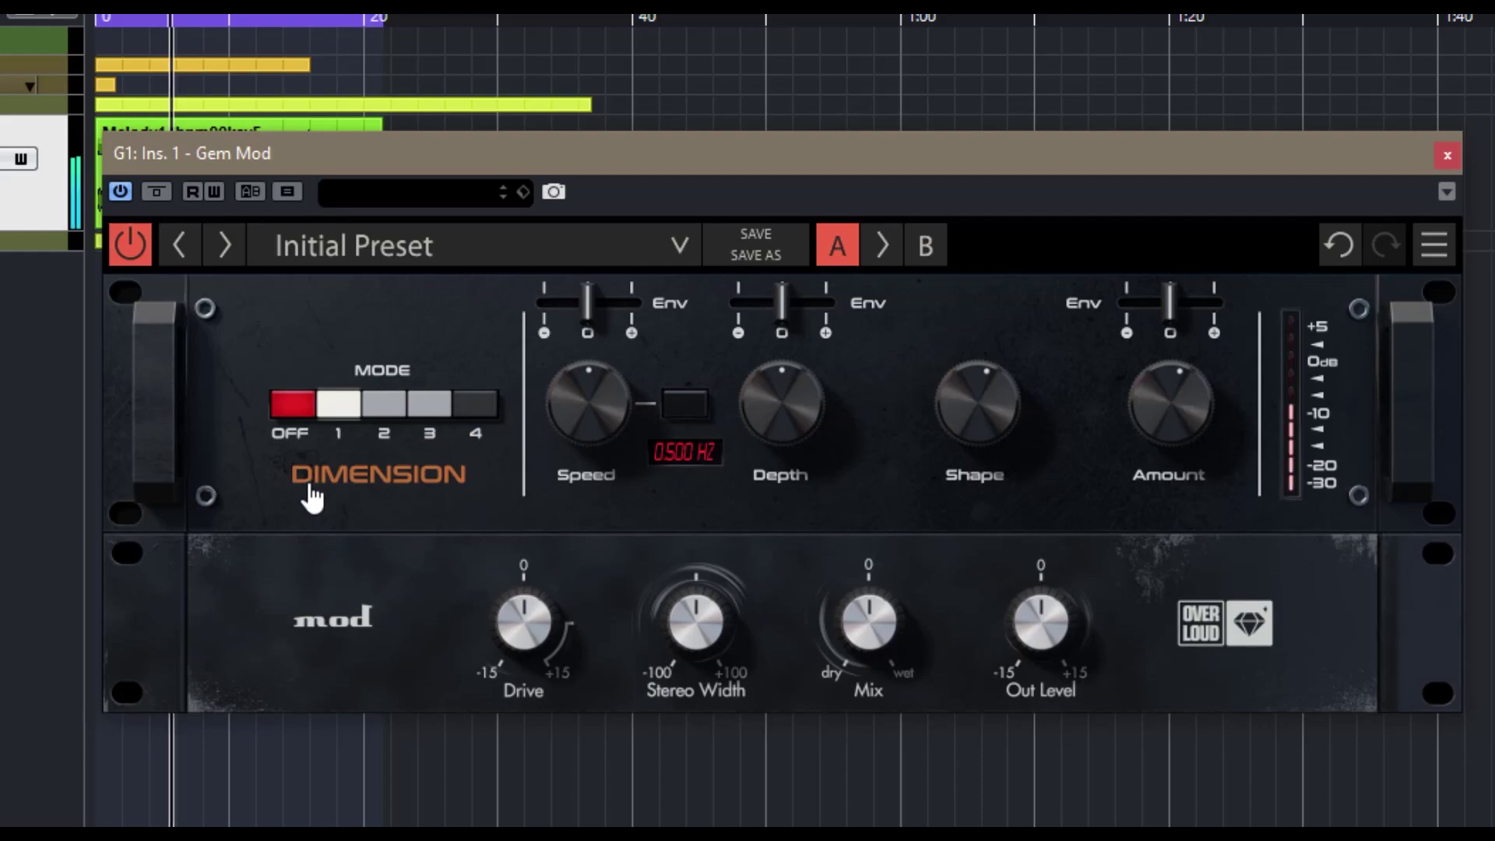
Audition the Dimension effect off and in modes 1, 2 and 3 during playback, finishing on mode 4
click(292, 423)
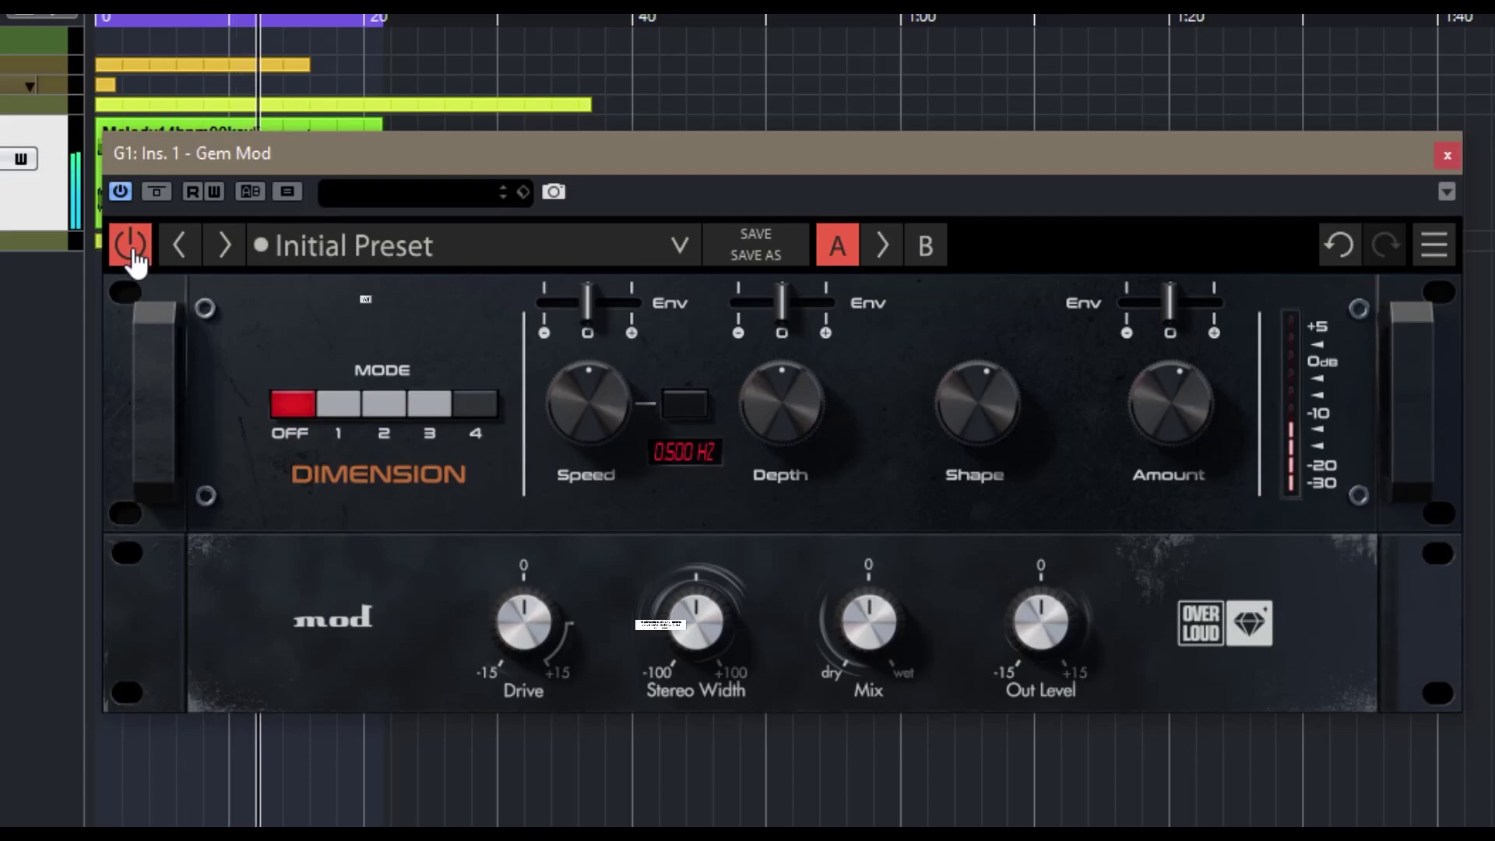
alt+click(342, 407)
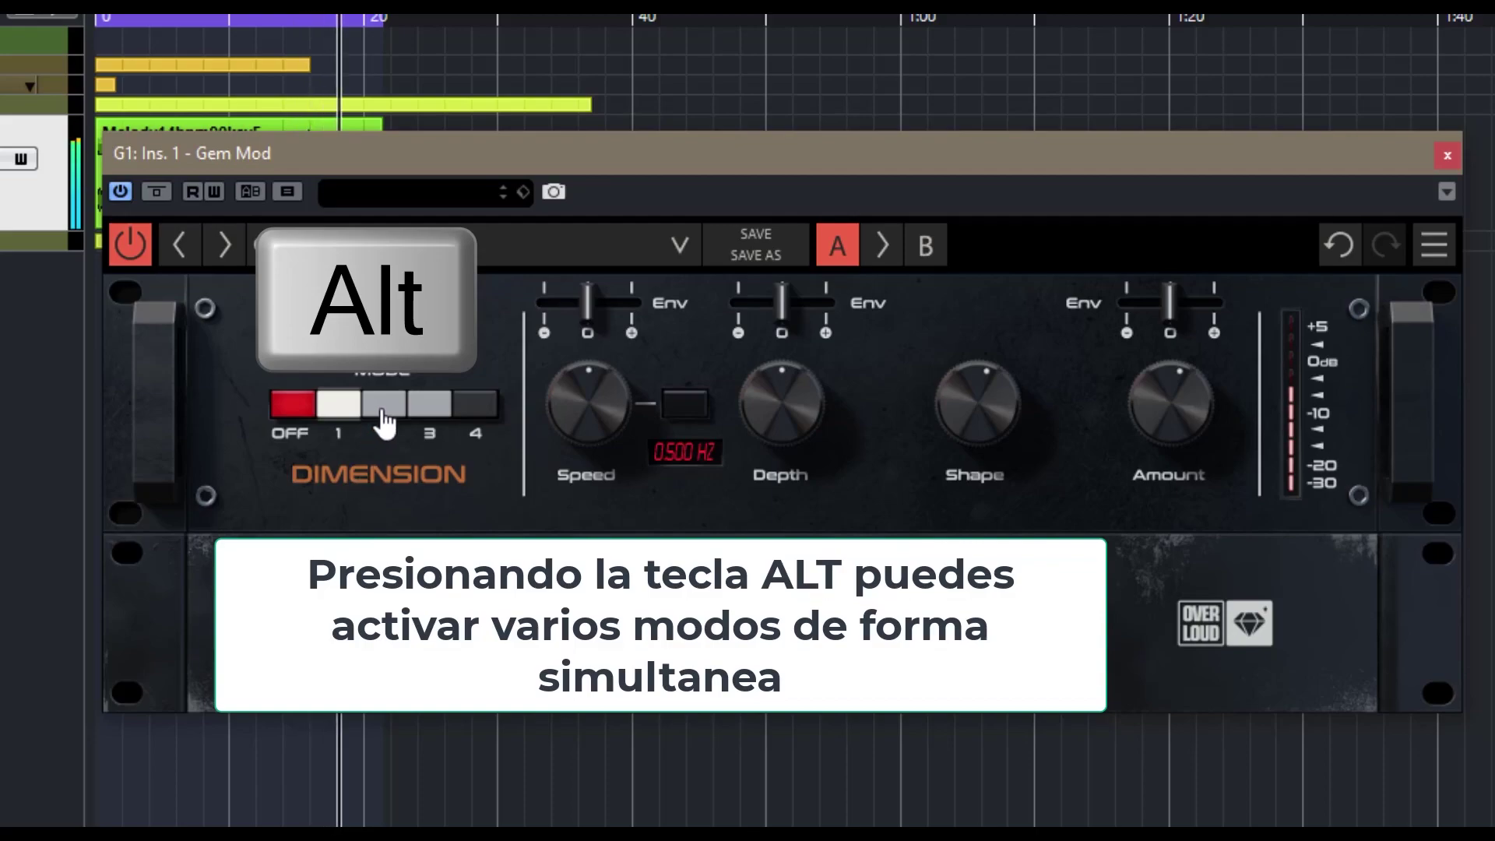
click(384, 405)
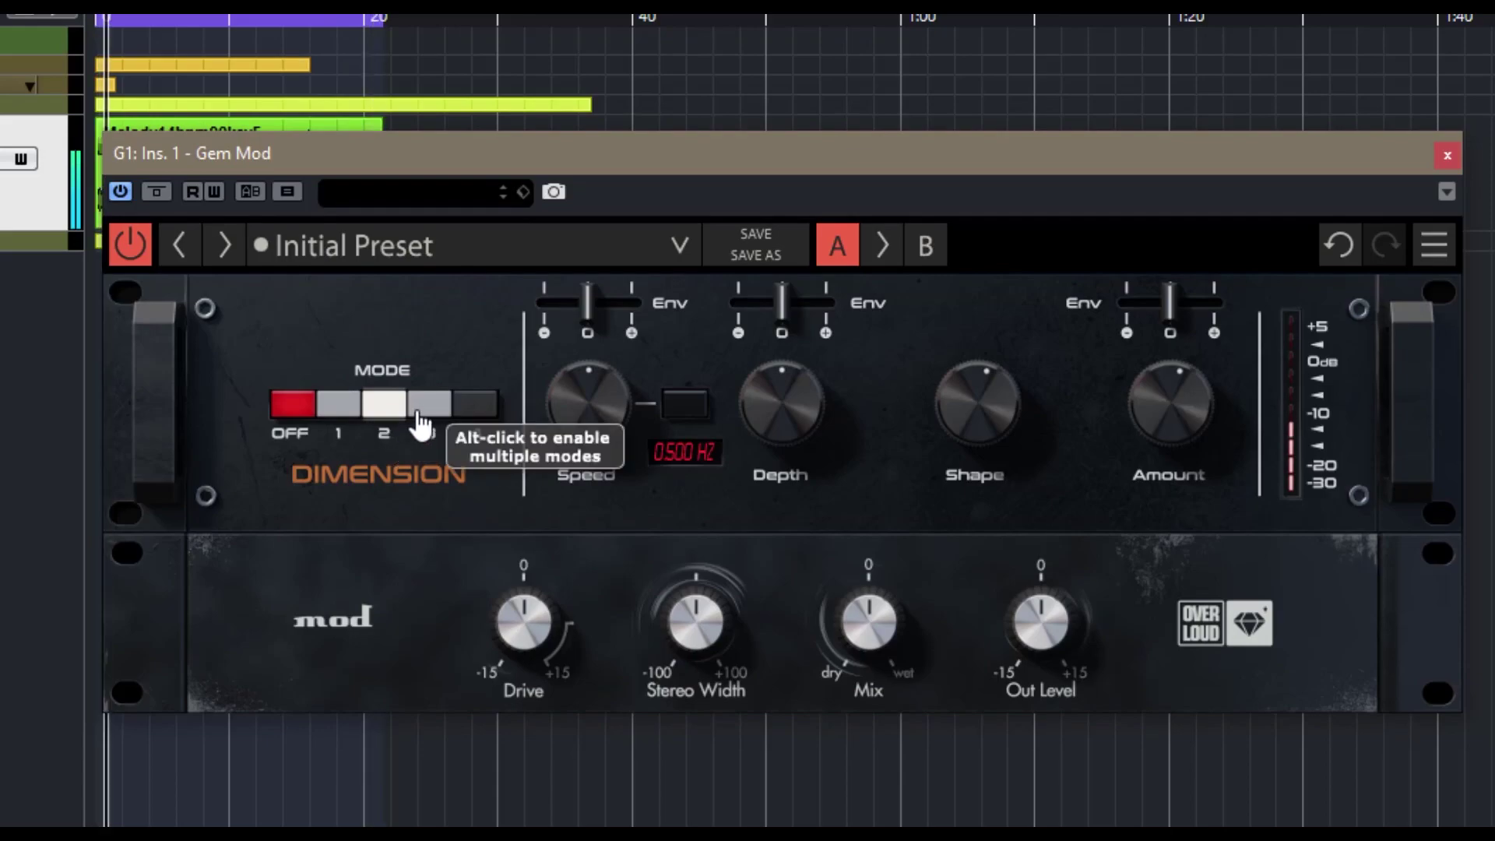
click(424, 405)
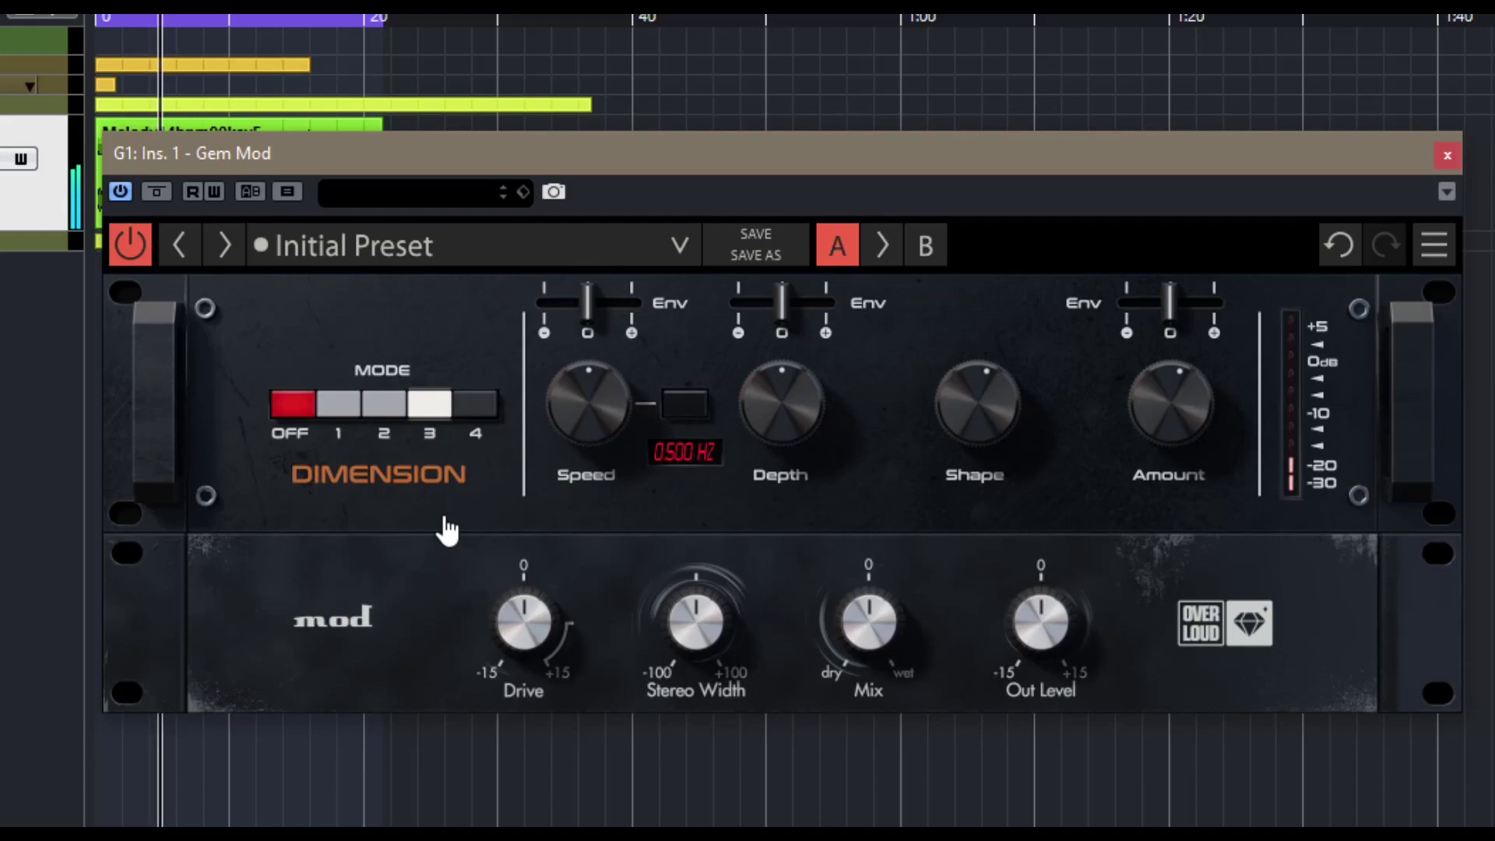
click(480, 414)
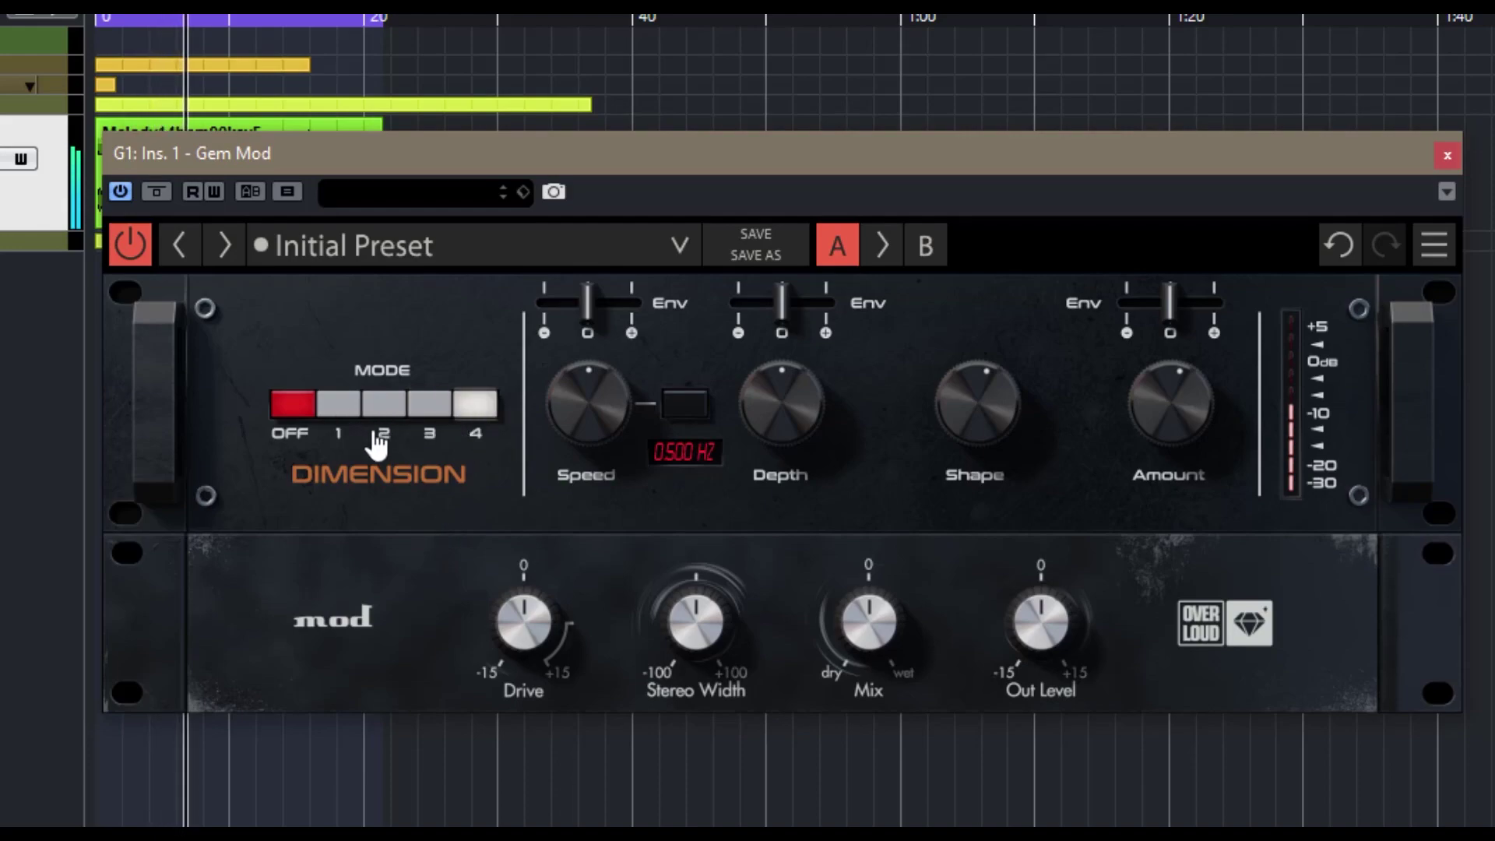
click(424, 411)
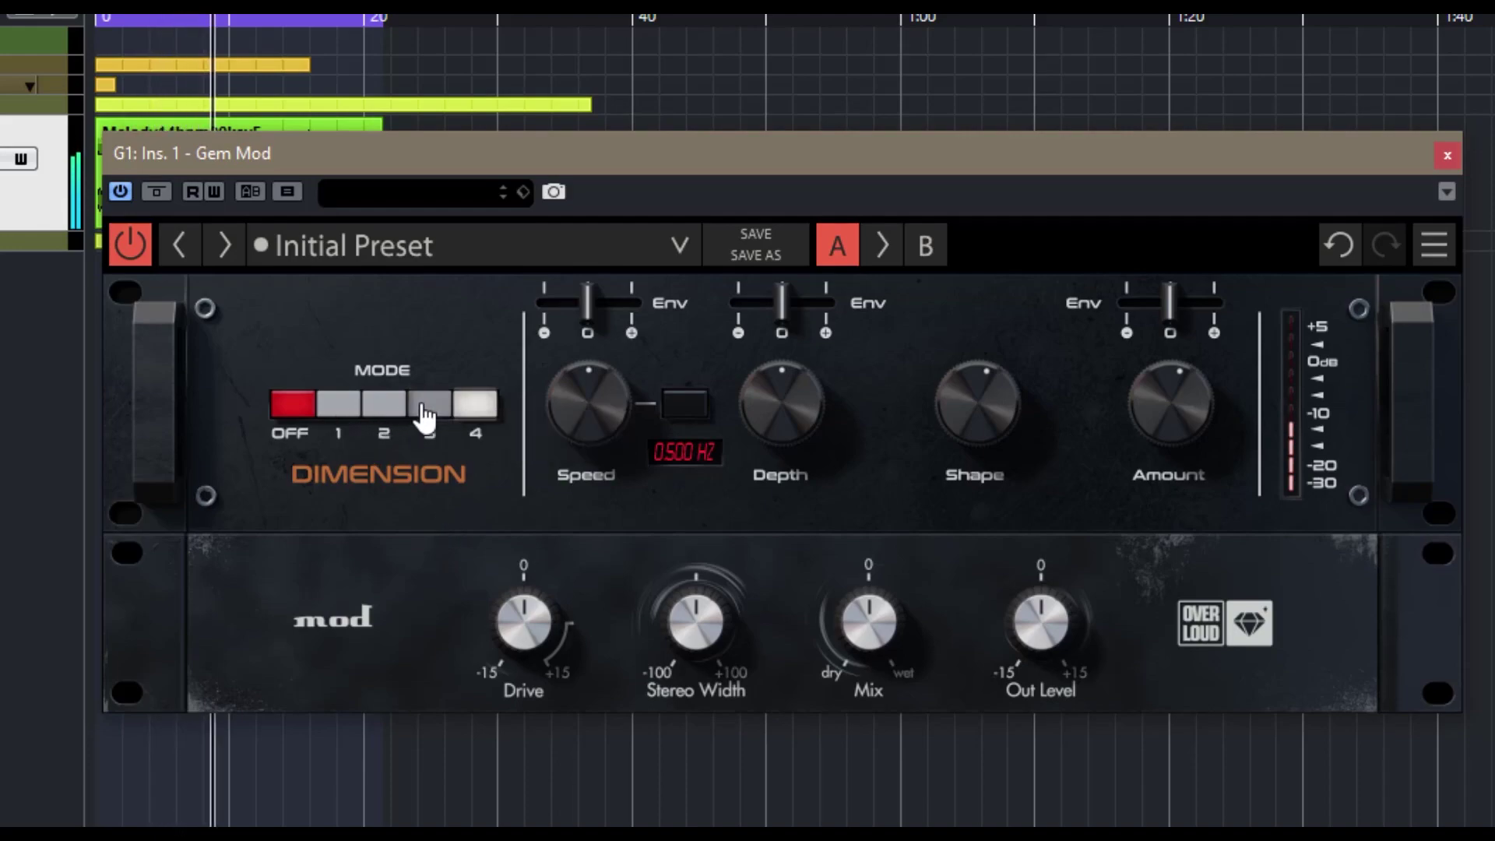
click(474, 409)
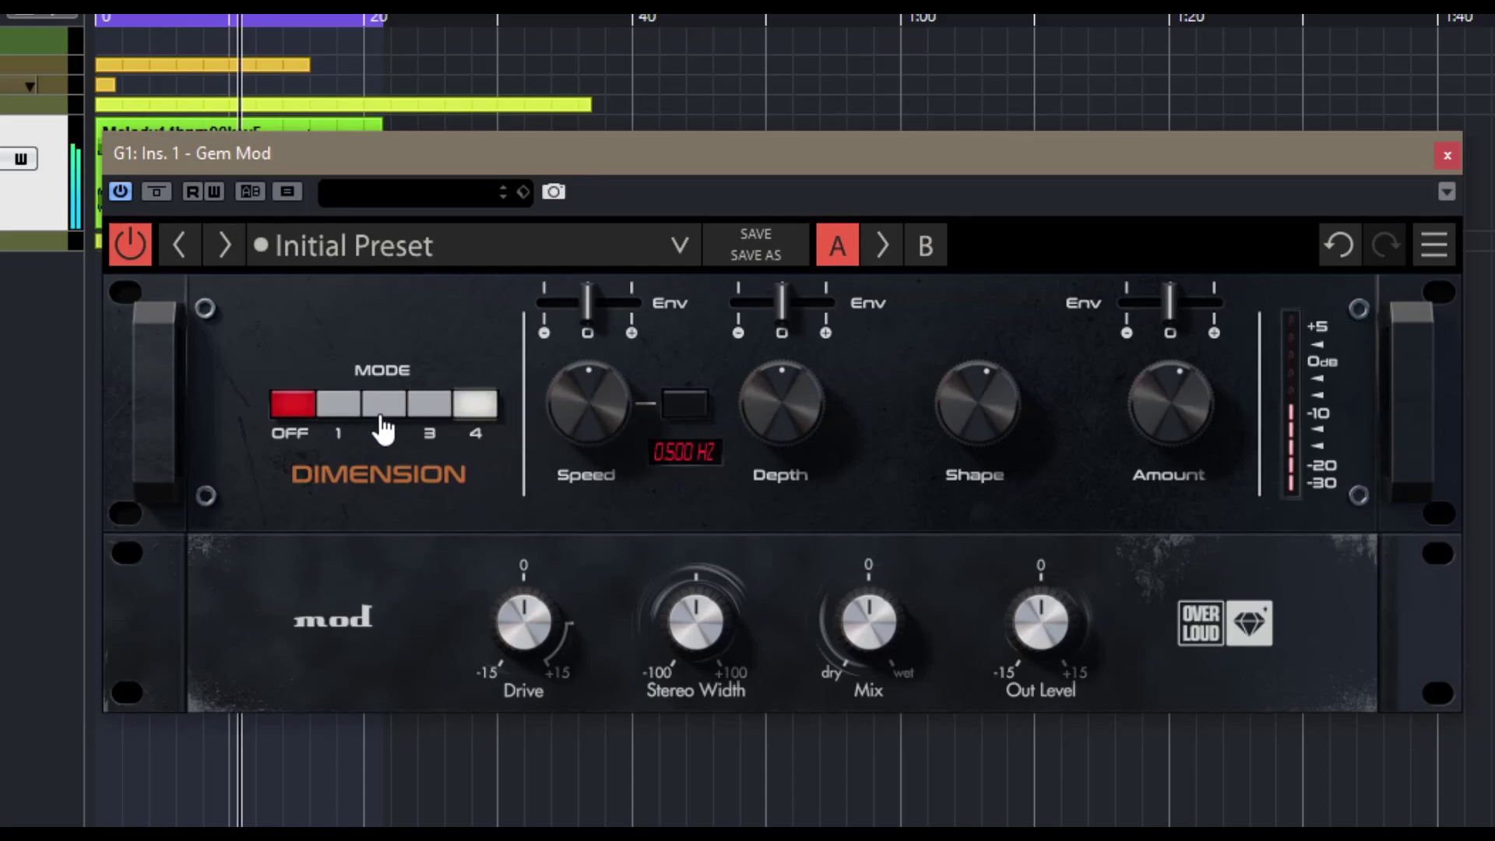
Compare Dimension mode 2, mode 4, the off state and mode 1 during playback, settling on mode 3
click(385, 414)
click(467, 411)
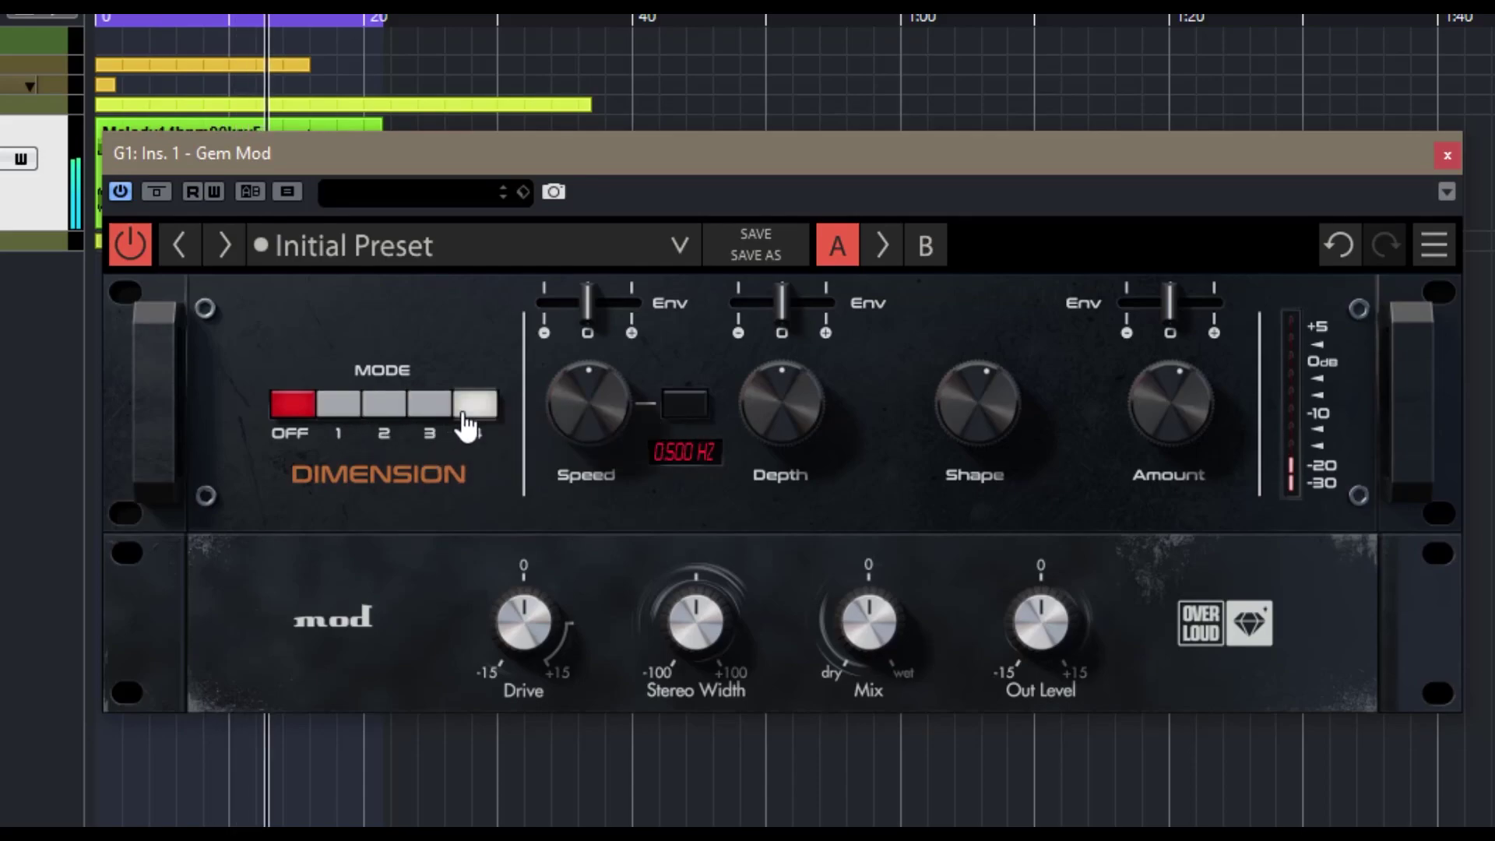
click(310, 415)
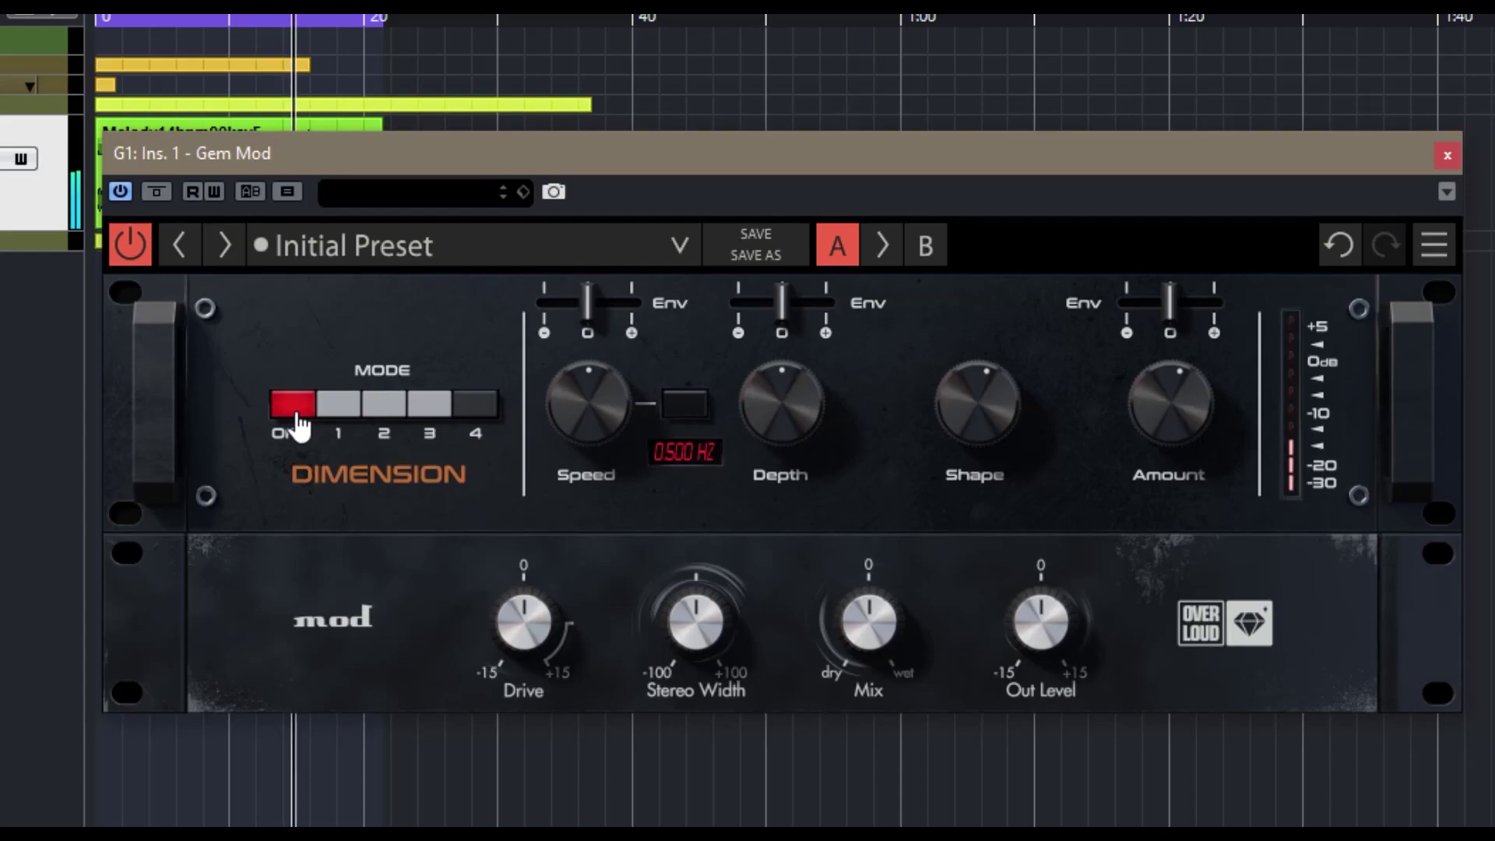
click(470, 410)
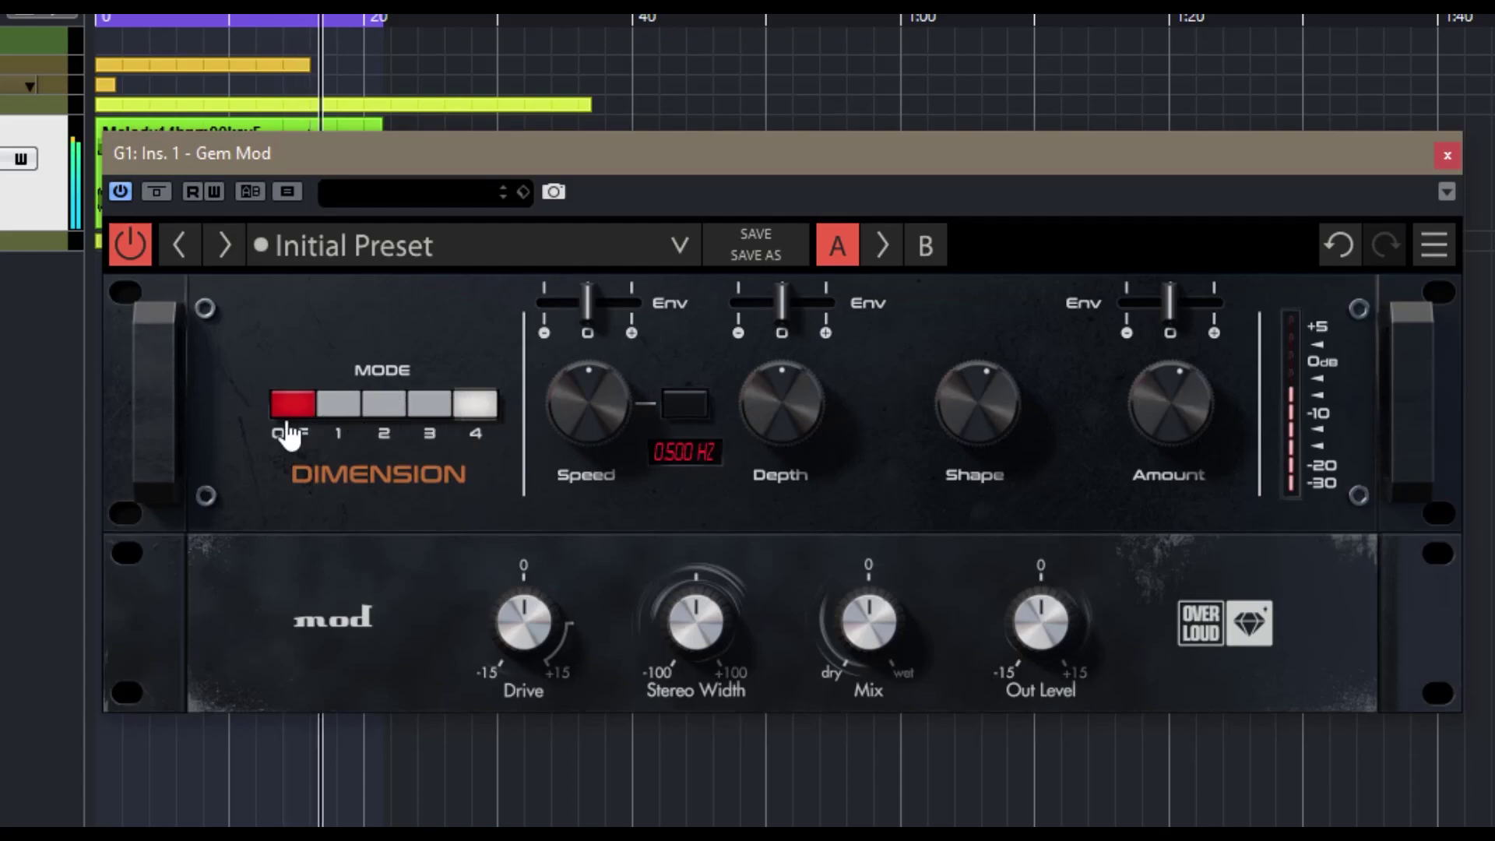
click(330, 413)
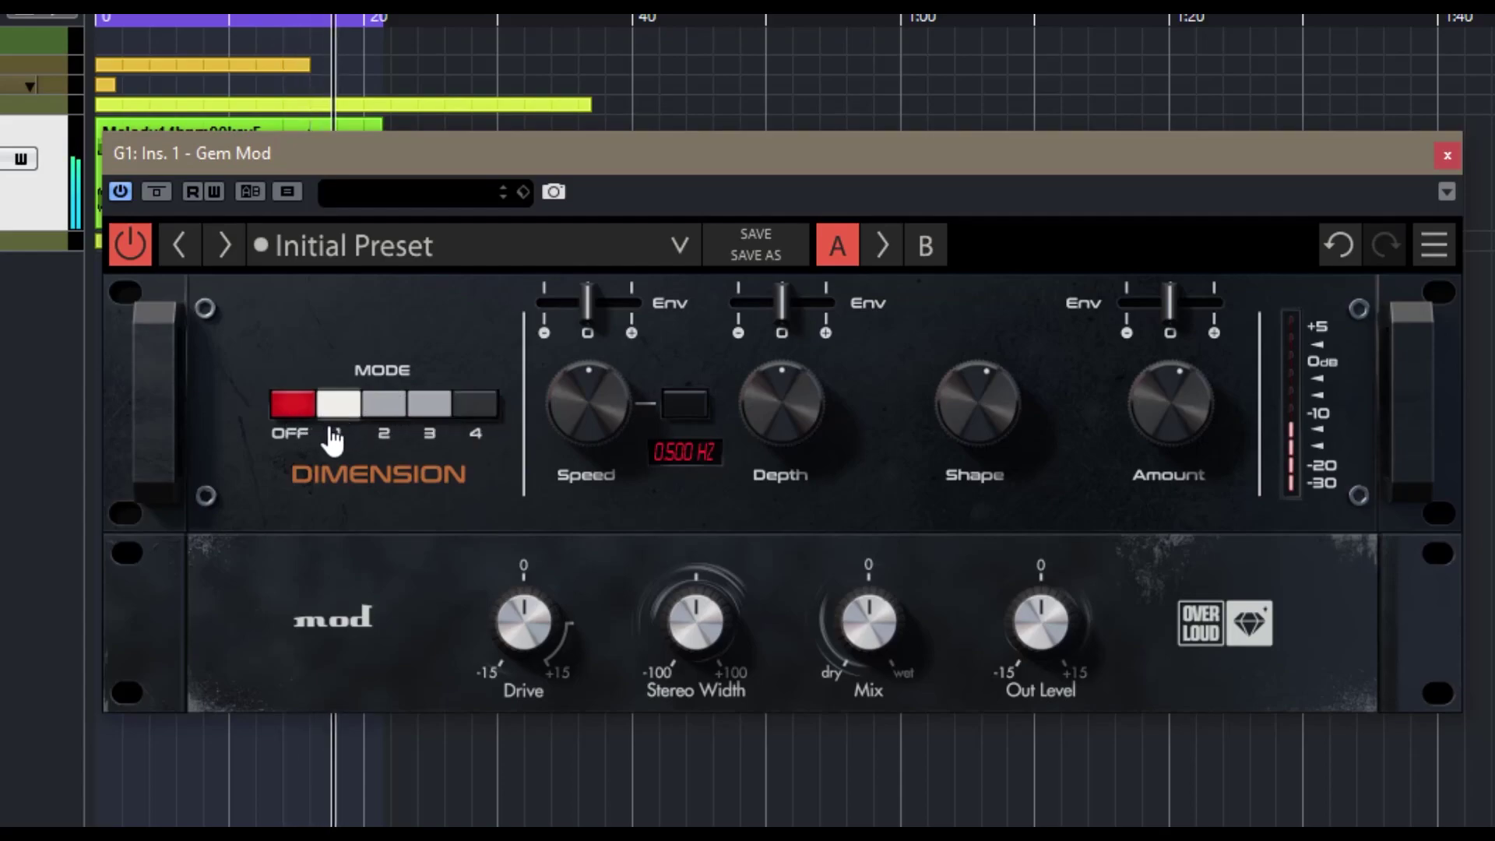
click(429, 414)
Set Speed to 1.51 Hz with its Env fully negative, and raise Depth well above centre with its Env fully positive
drag(588, 302, 529, 334)
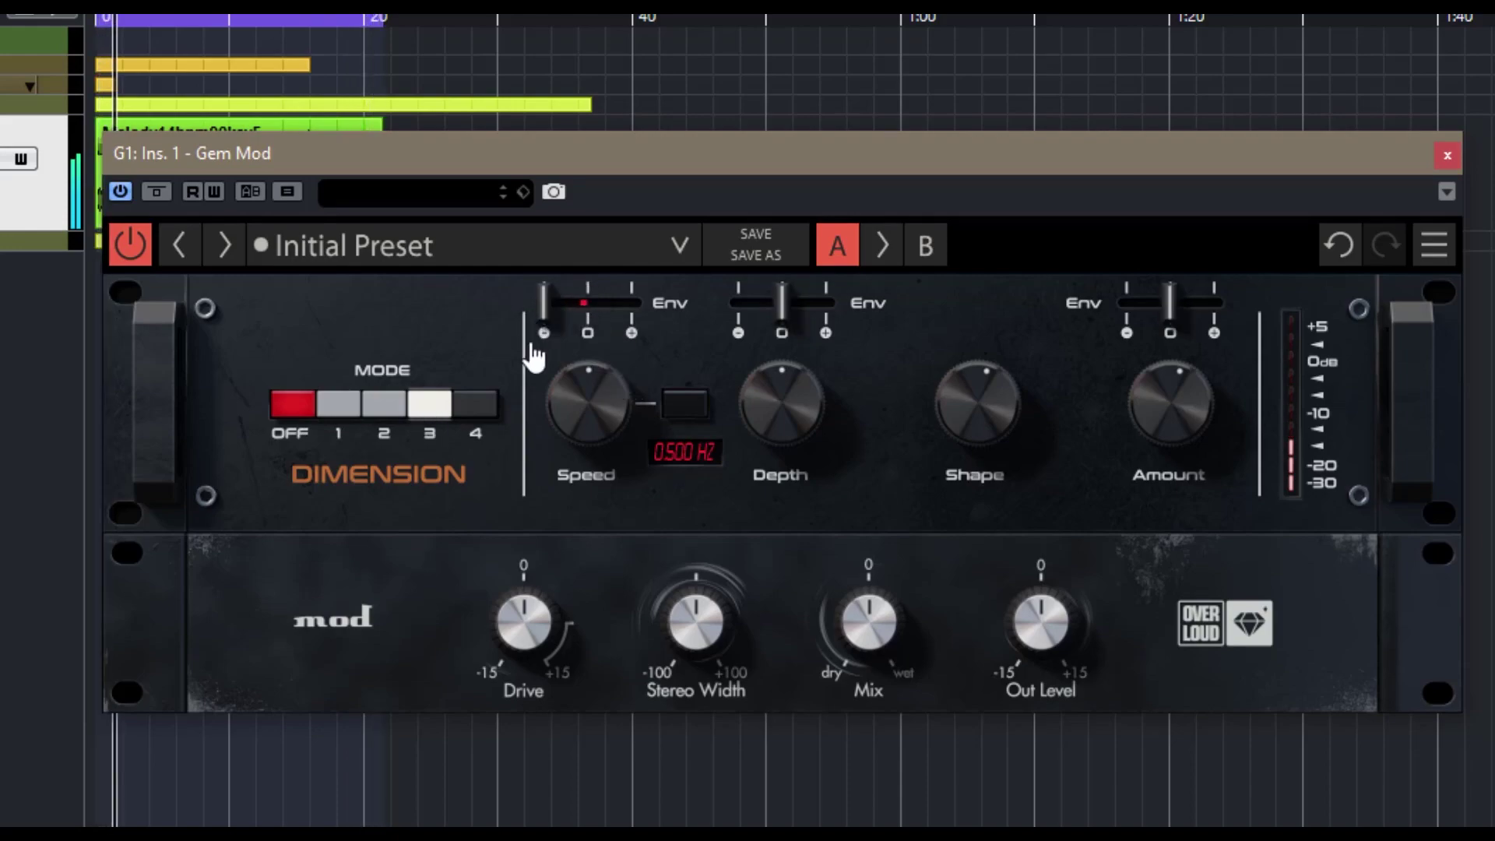
drag(595, 413, 596, 403)
drag(601, 378, 601, 349)
click(771, 376)
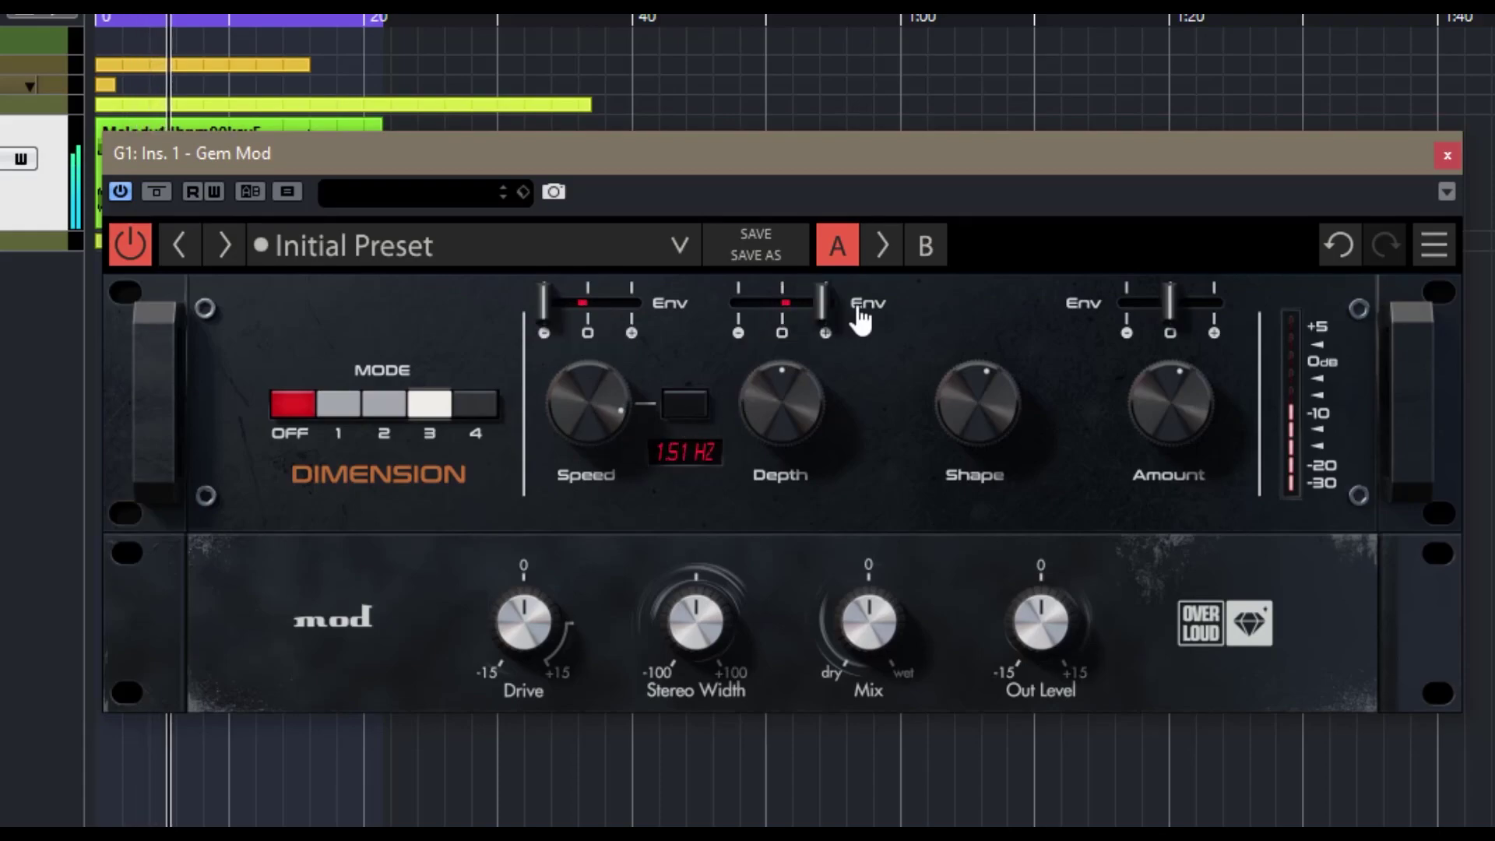
drag(787, 436, 787, 380)
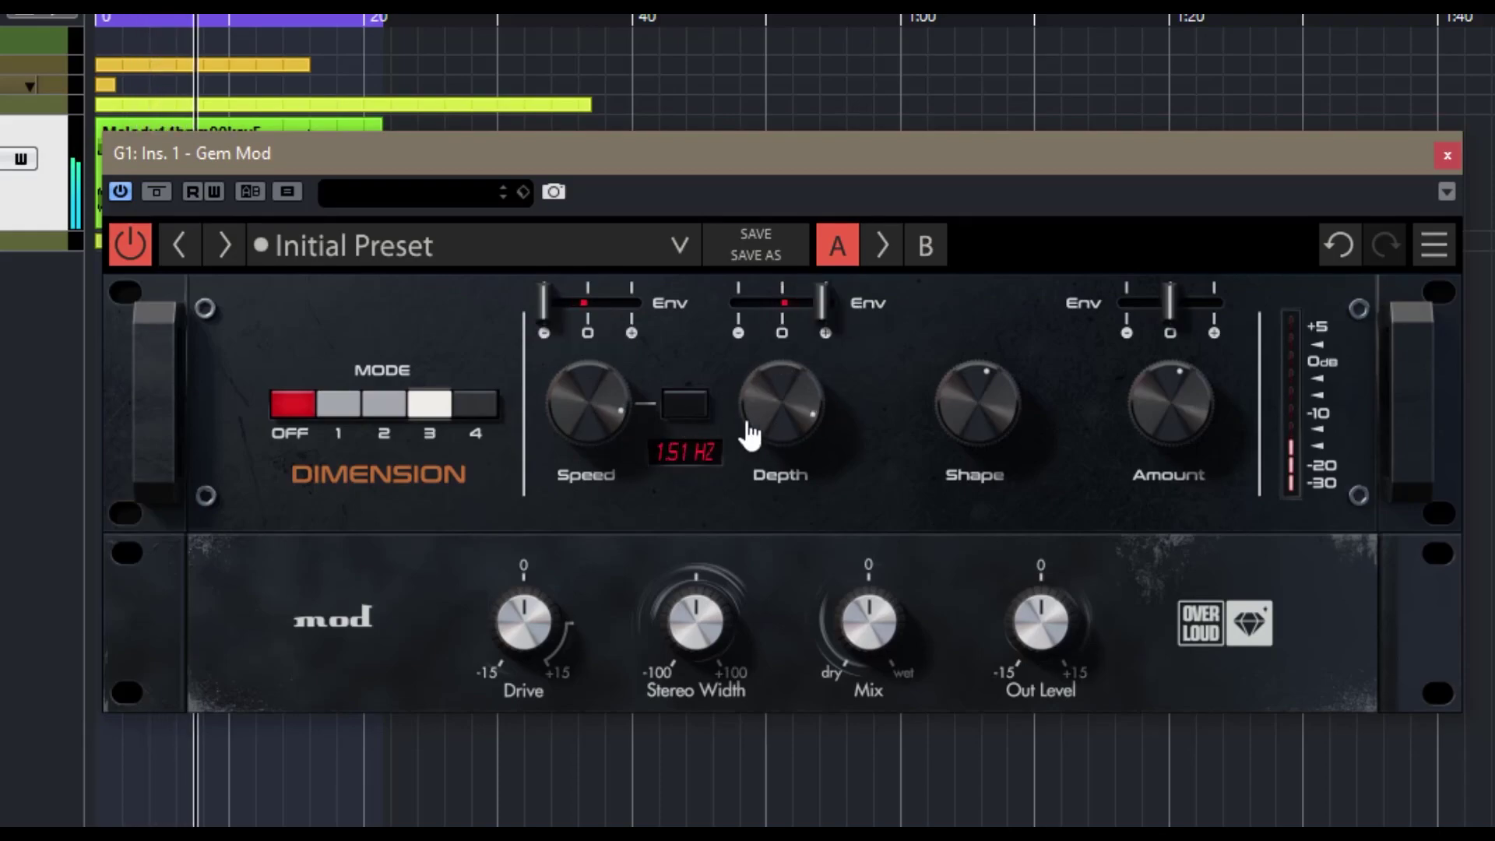
Raise Shape close to its maximum, and raise Amount above centre with its Env about halfway negative
mouse_move(977, 402)
mouse_down()
mouse_move(977, 338)
mouse_move(977, 467)
mouse_move(977, 383)
mouse_up()
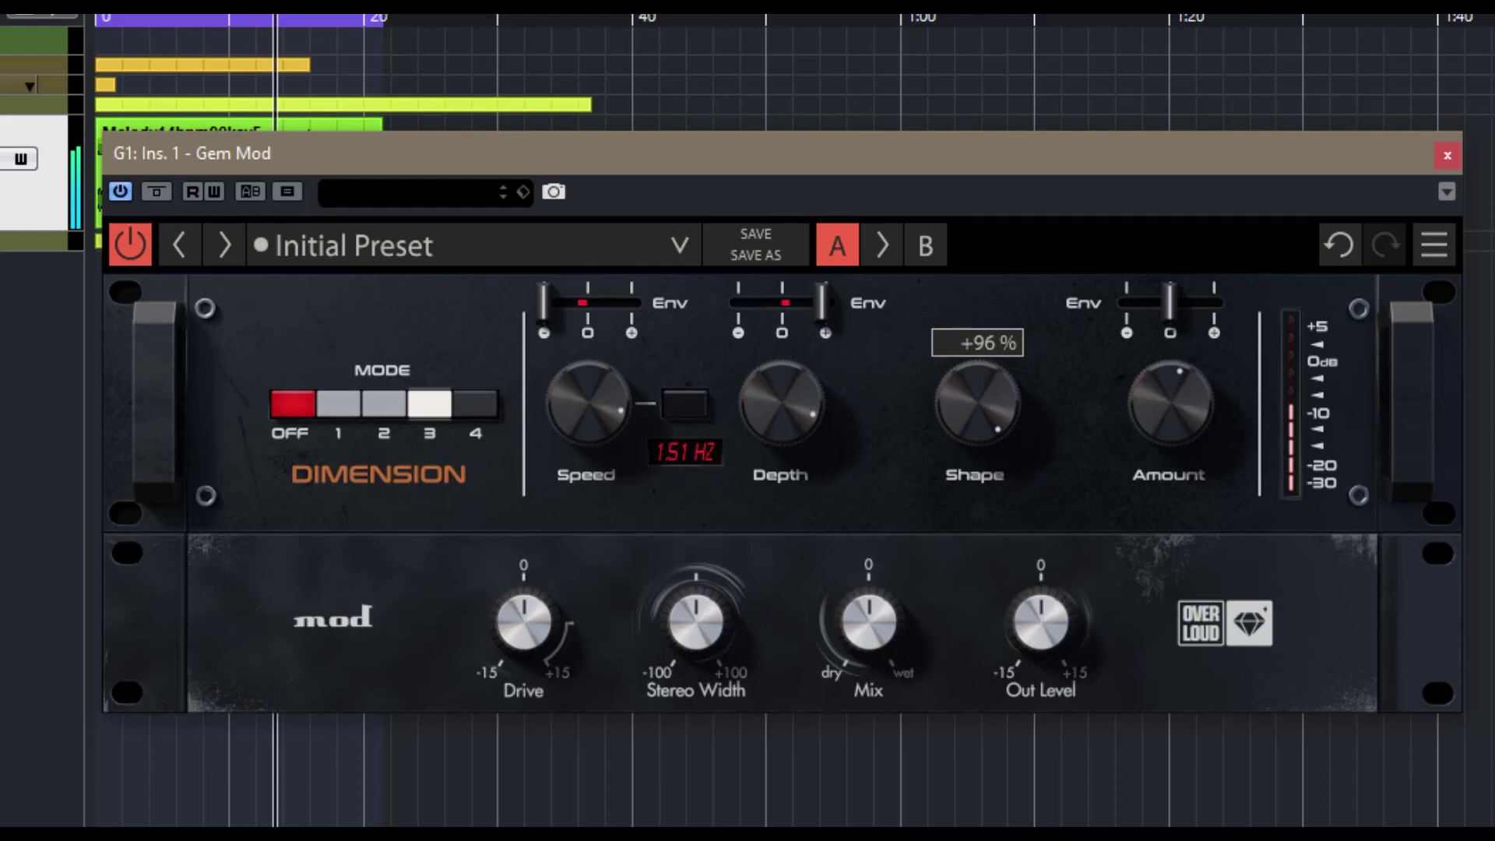
mouse_move(1170, 303)
mouse_down()
mouse_move(1201, 303)
mouse_move(1146, 303)
mouse_up()
mouse_move(1133, 381)
mouse_down()
mouse_move(1133, 433)
mouse_move(1134, 372)
mouse_up()
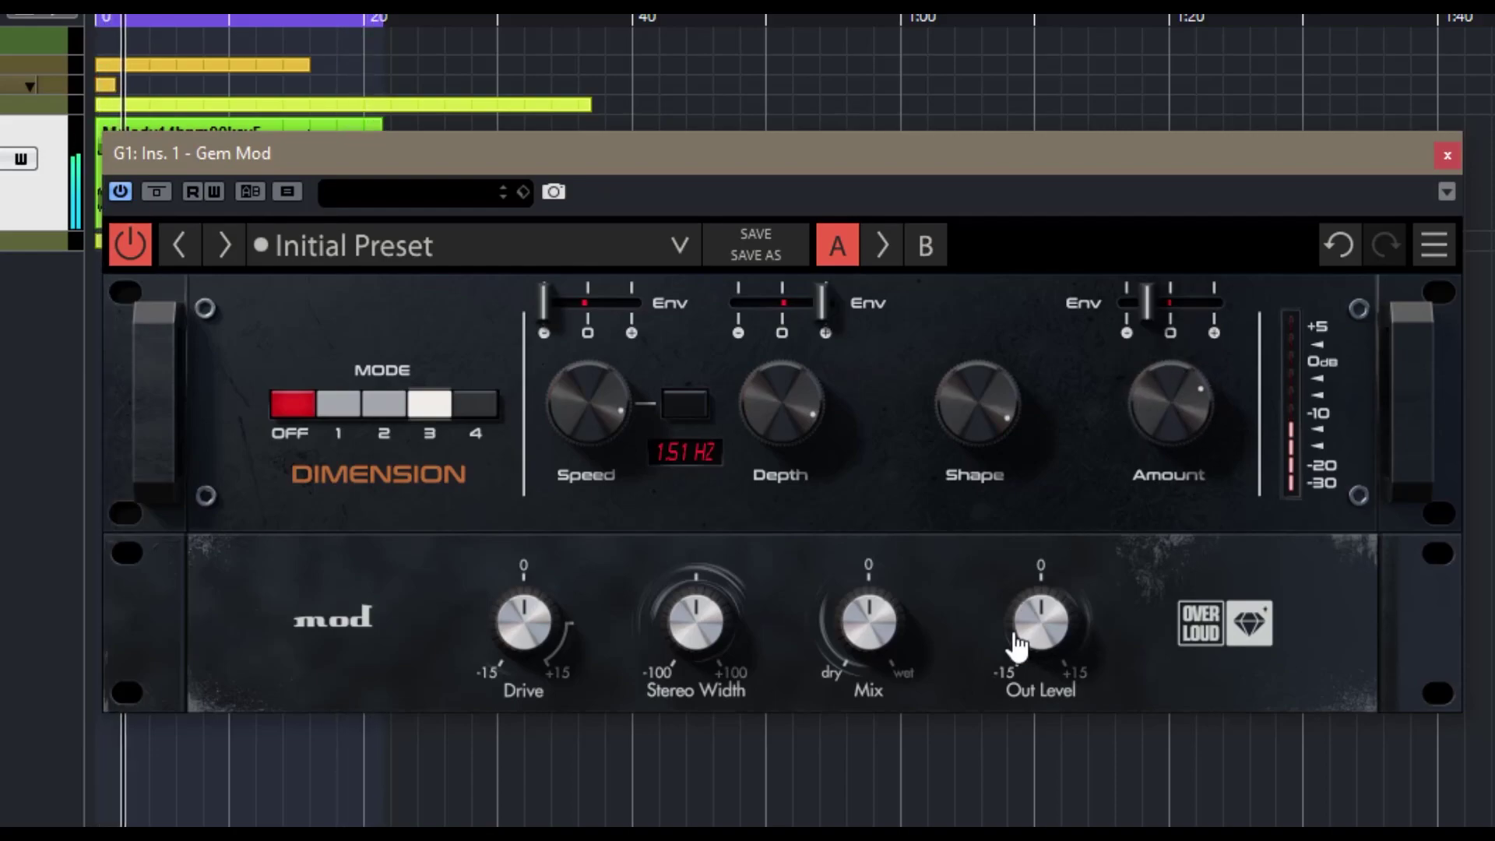
Reduce Out Level well below 0 dB, and try Mix fully wet before resetting it to centre
drag(1038, 621, 1037, 632)
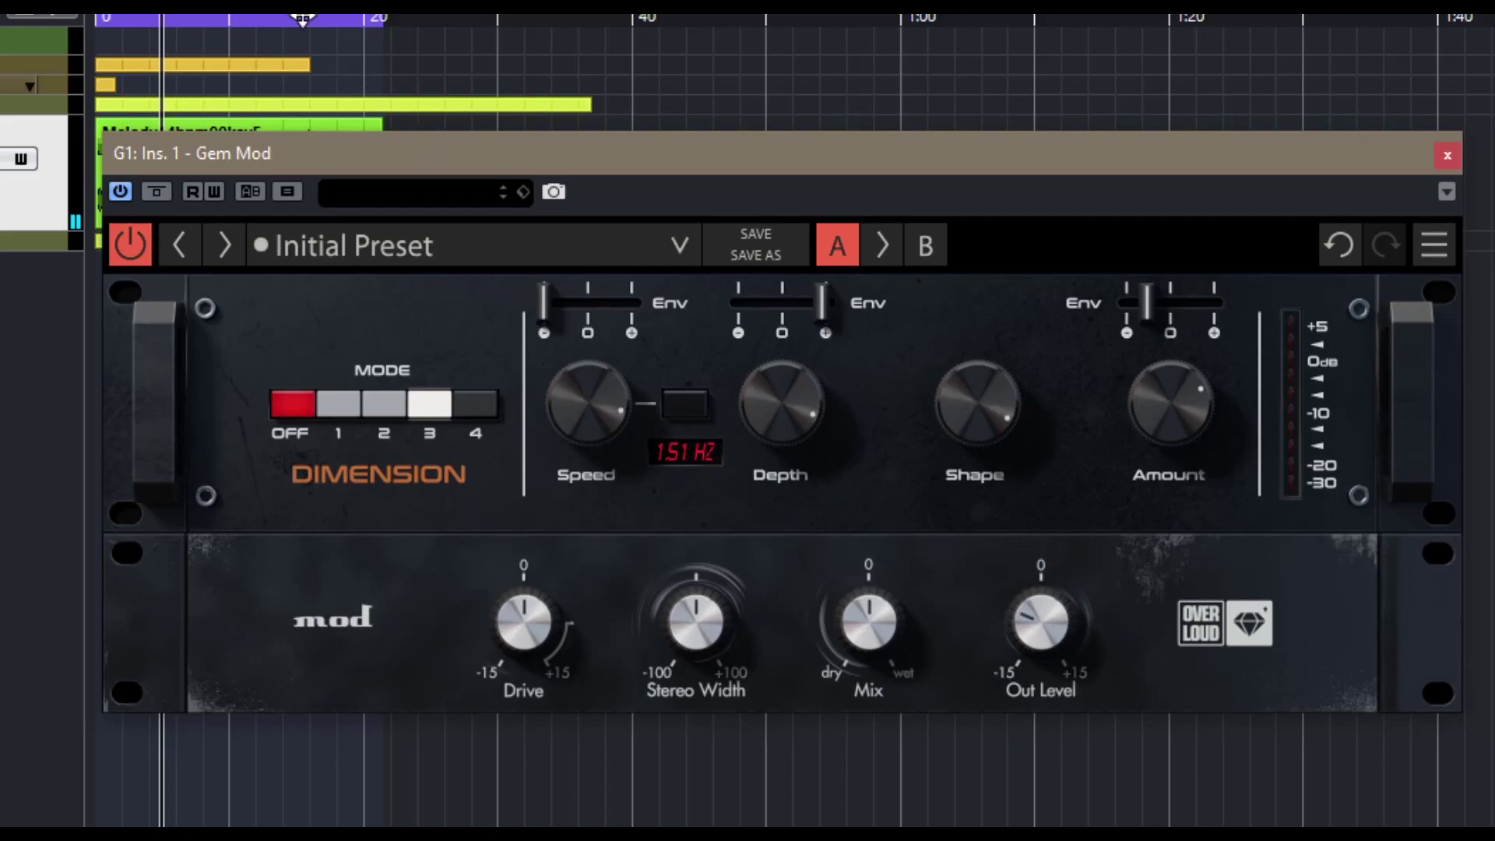
drag(878, 671, 877, 592)
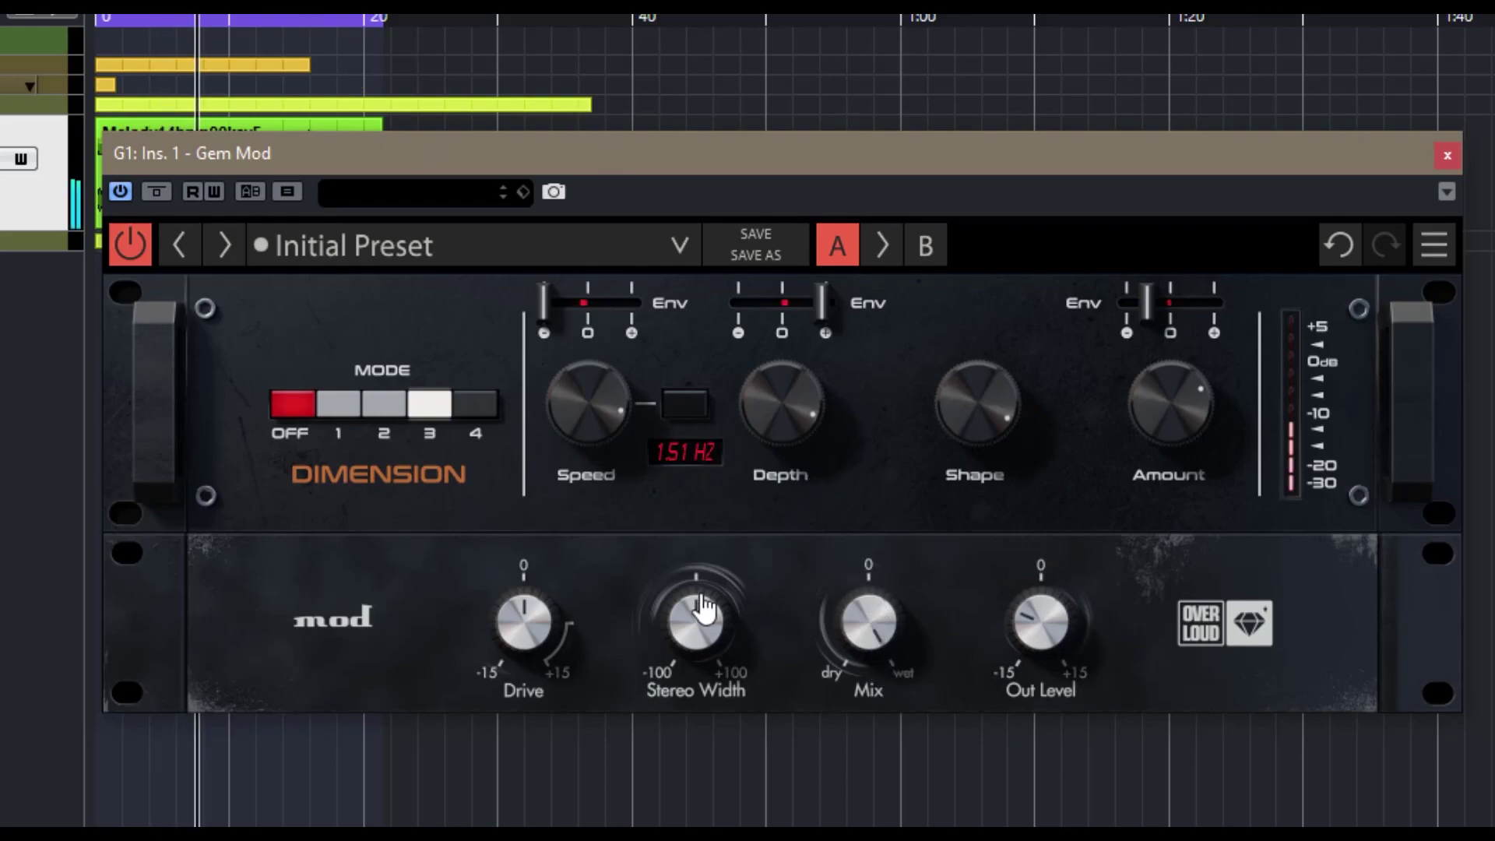
double_click(871, 623)
Raise Drive well above 0 dB with Out Level lowered to about -11.2 dB, and sweep Stereo Width, finishing on the positive side
drag(525, 603, 525, 555)
mouse_move(688, 611)
mouse_down()
mouse_move(688, 561)
mouse_move(685, 617)
mouse_up()
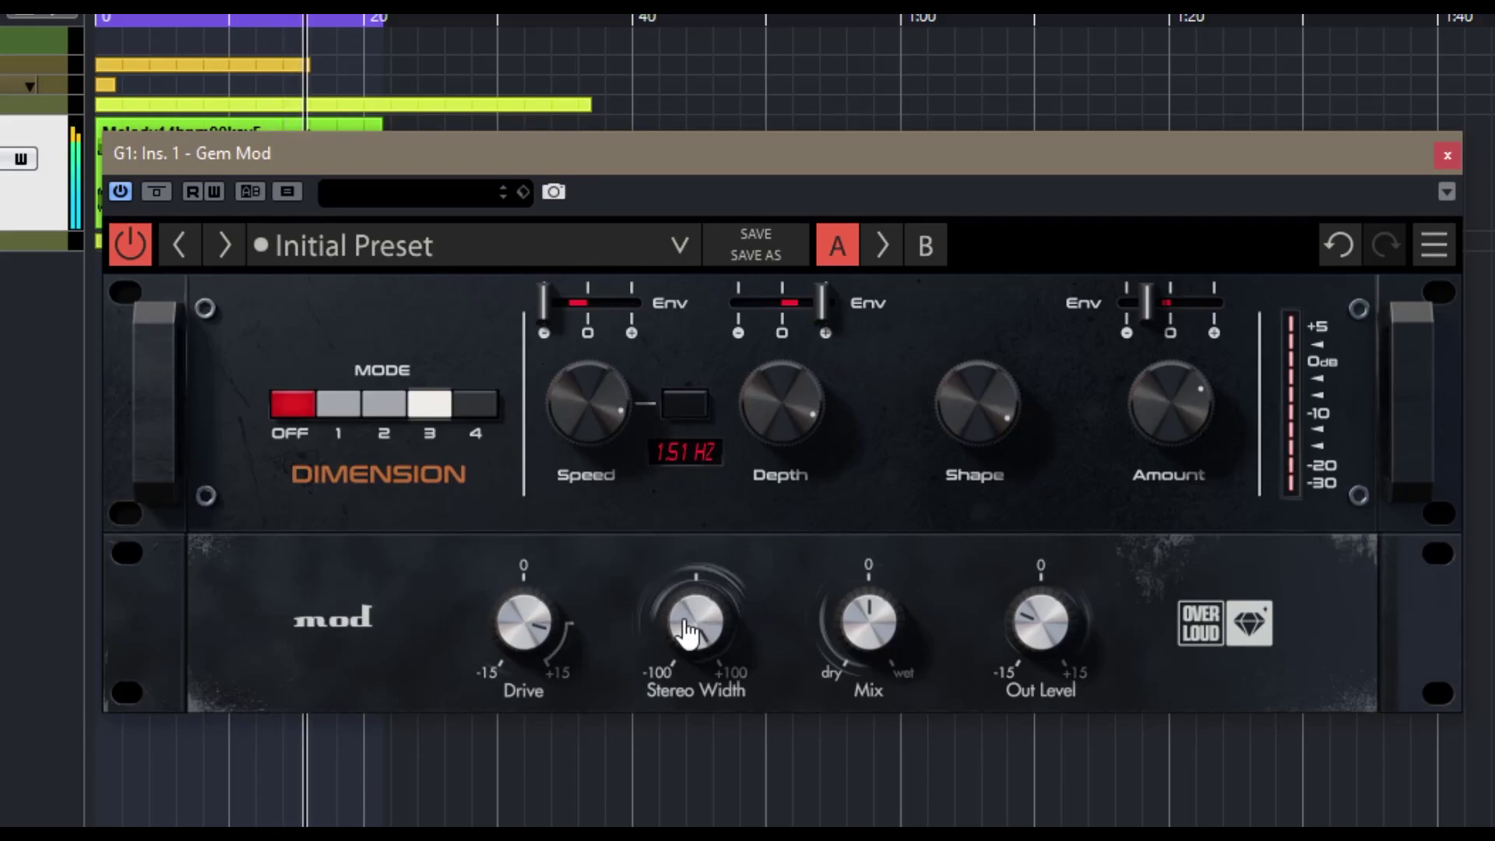
drag(1040, 619, 1040, 643)
drag(695, 621, 696, 749)
drag(695, 620, 695, 523)
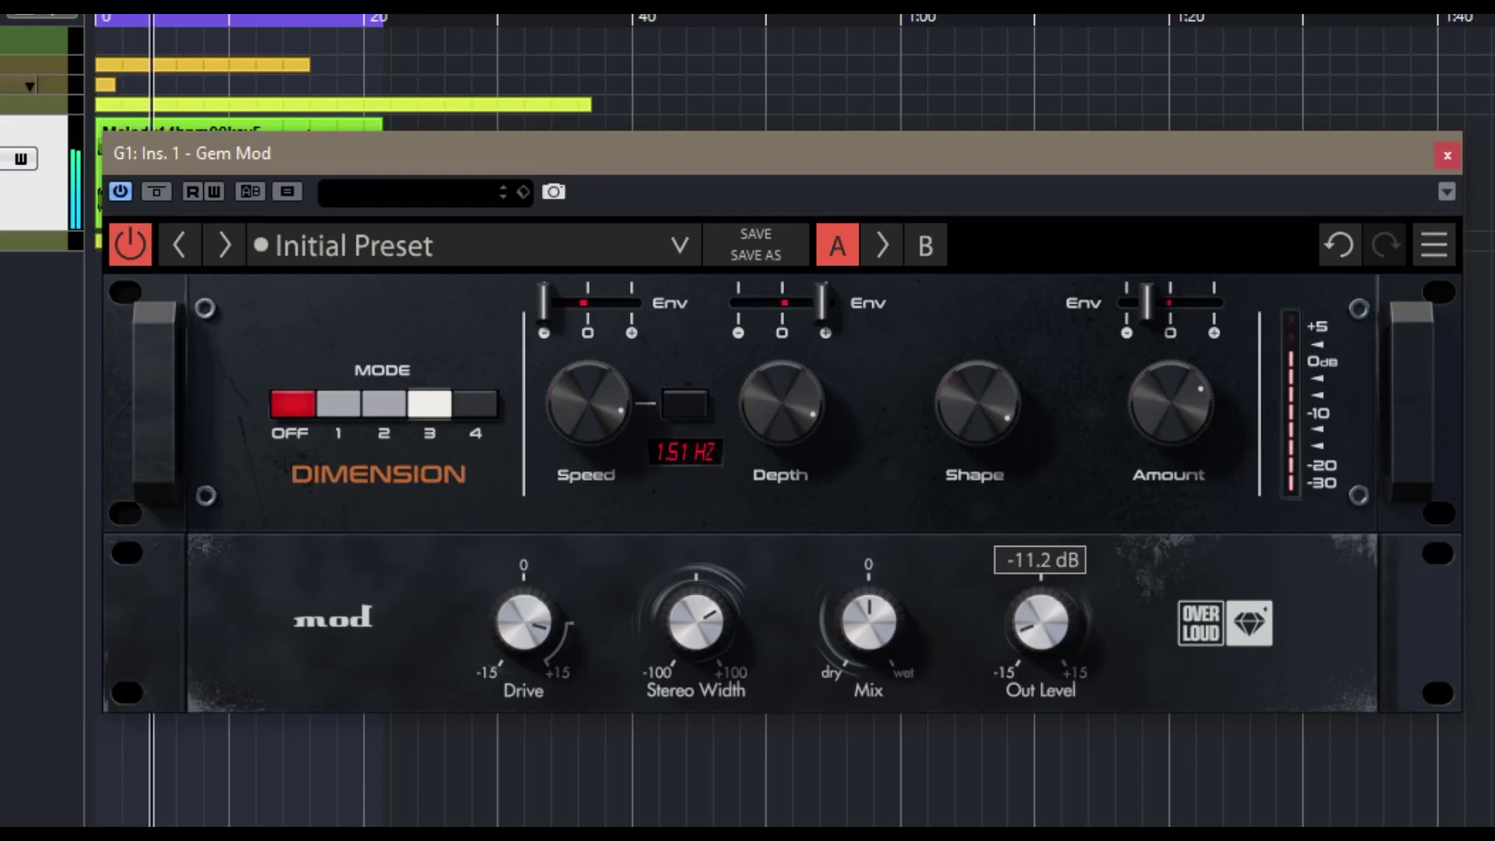
Lower Amount to just below centre and raise Out Level slightly, comparing the sound with the plugin bypassed and enabled
drag(1171, 366, 1172, 401)
drag(1040, 621, 1040, 613)
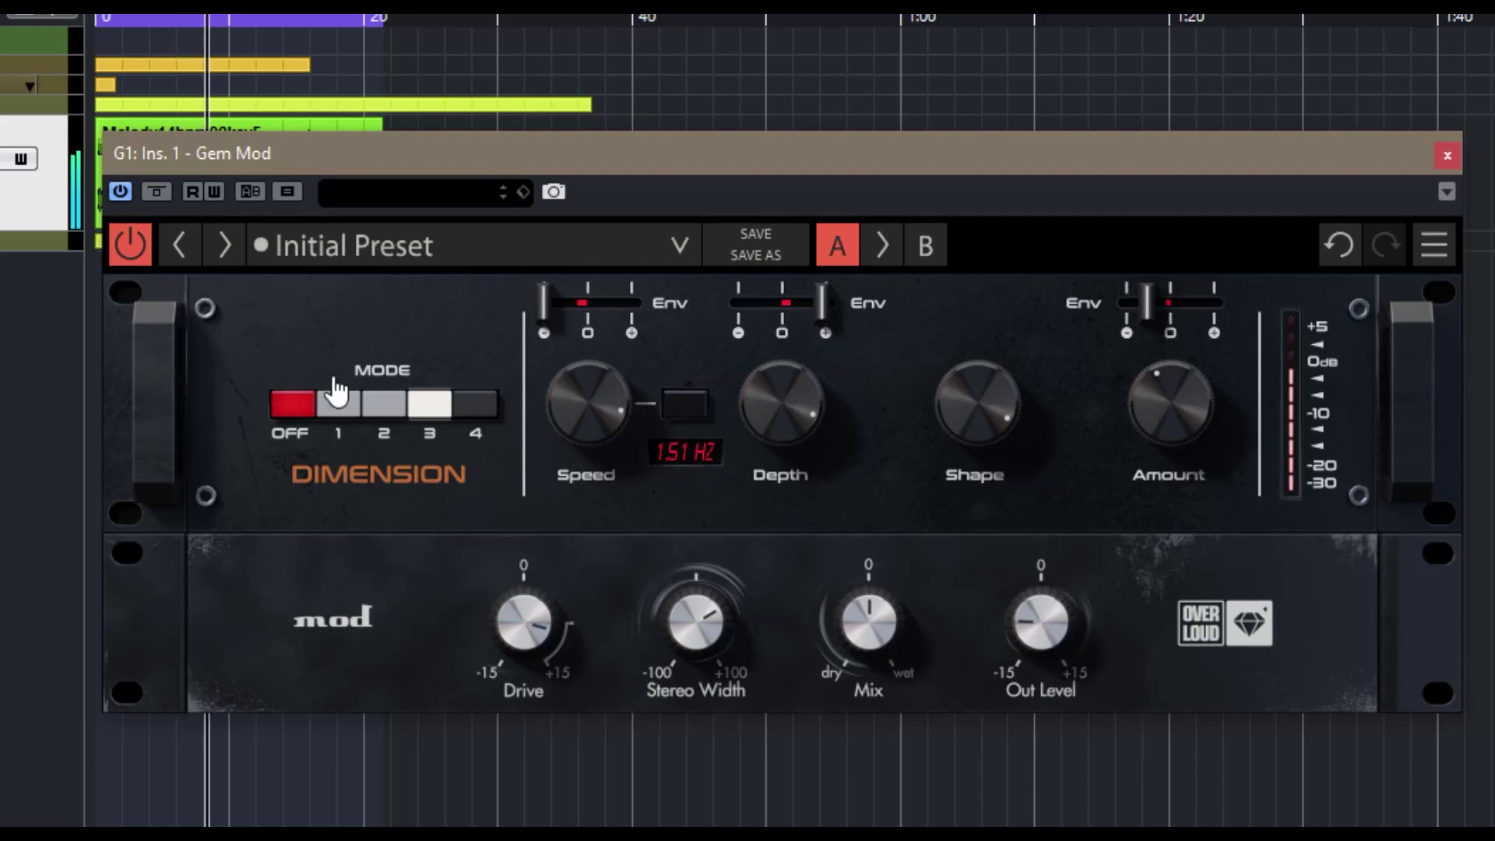
click(120, 244)
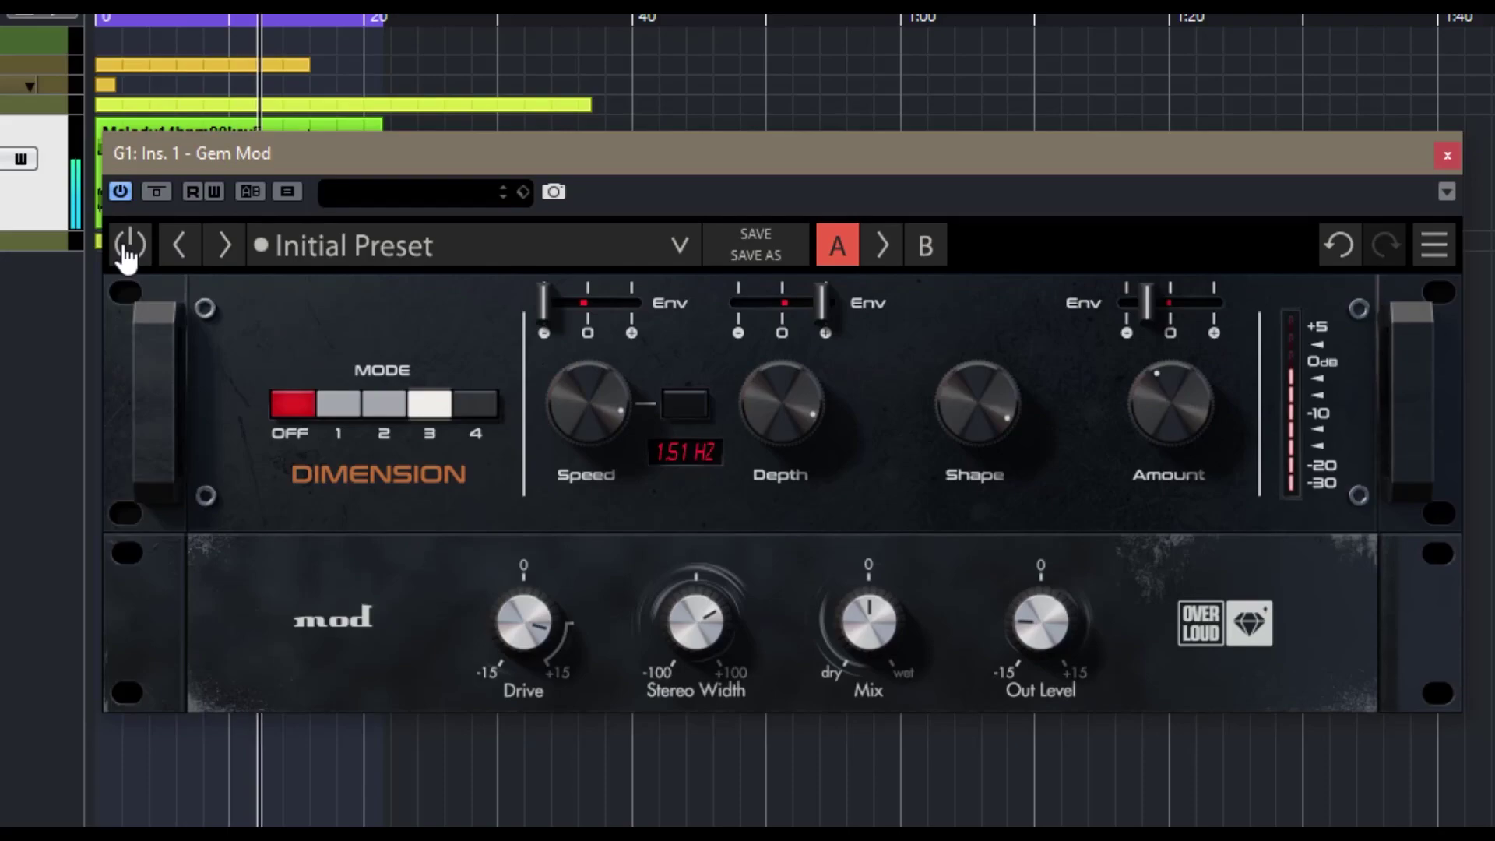
click(127, 247)
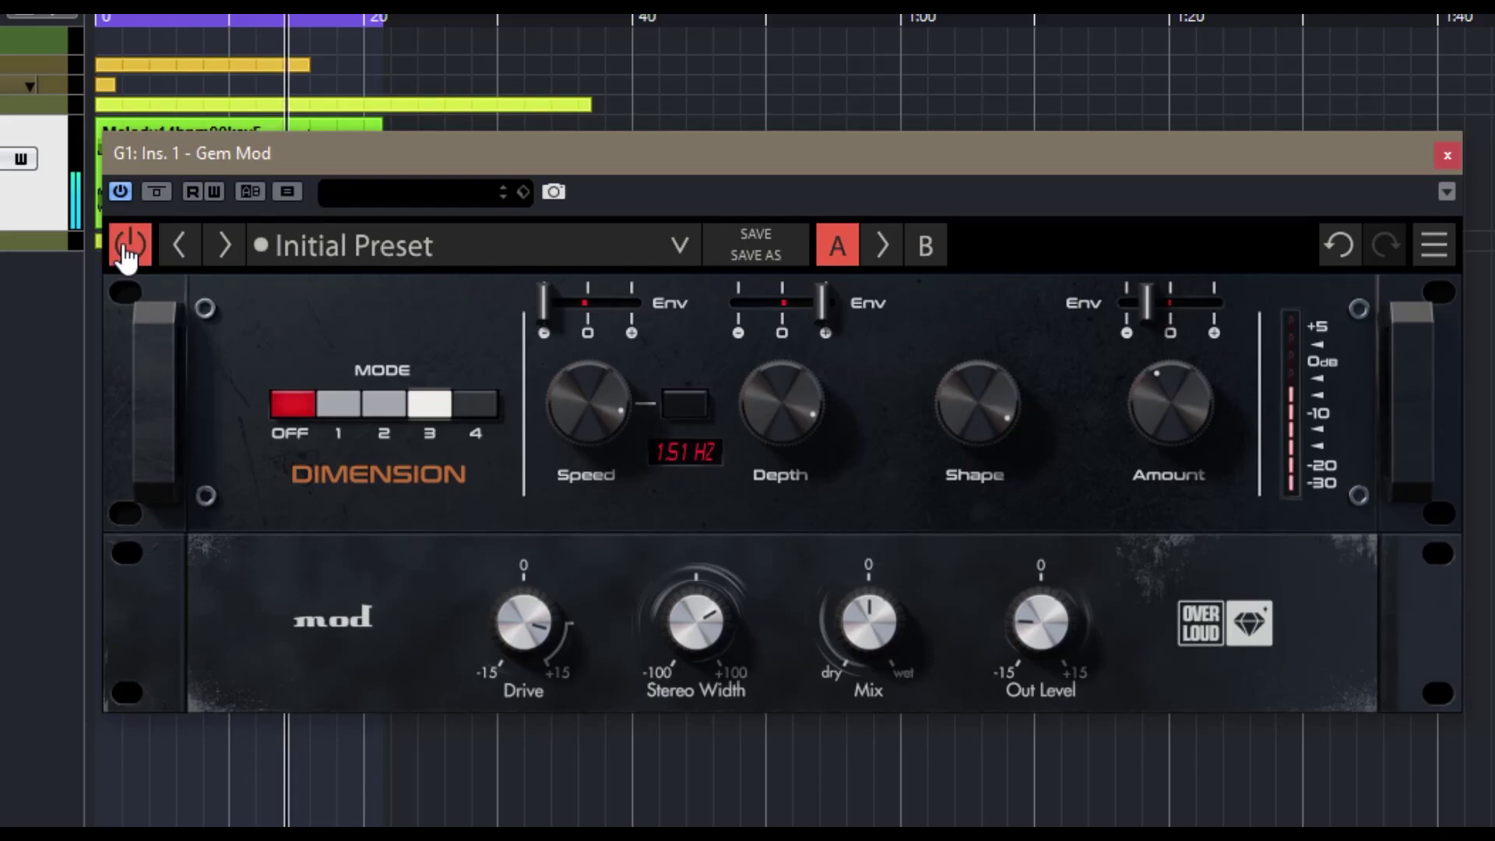
Load the preset 01 GoToOne, discarding the unsaved changes
click(529, 247)
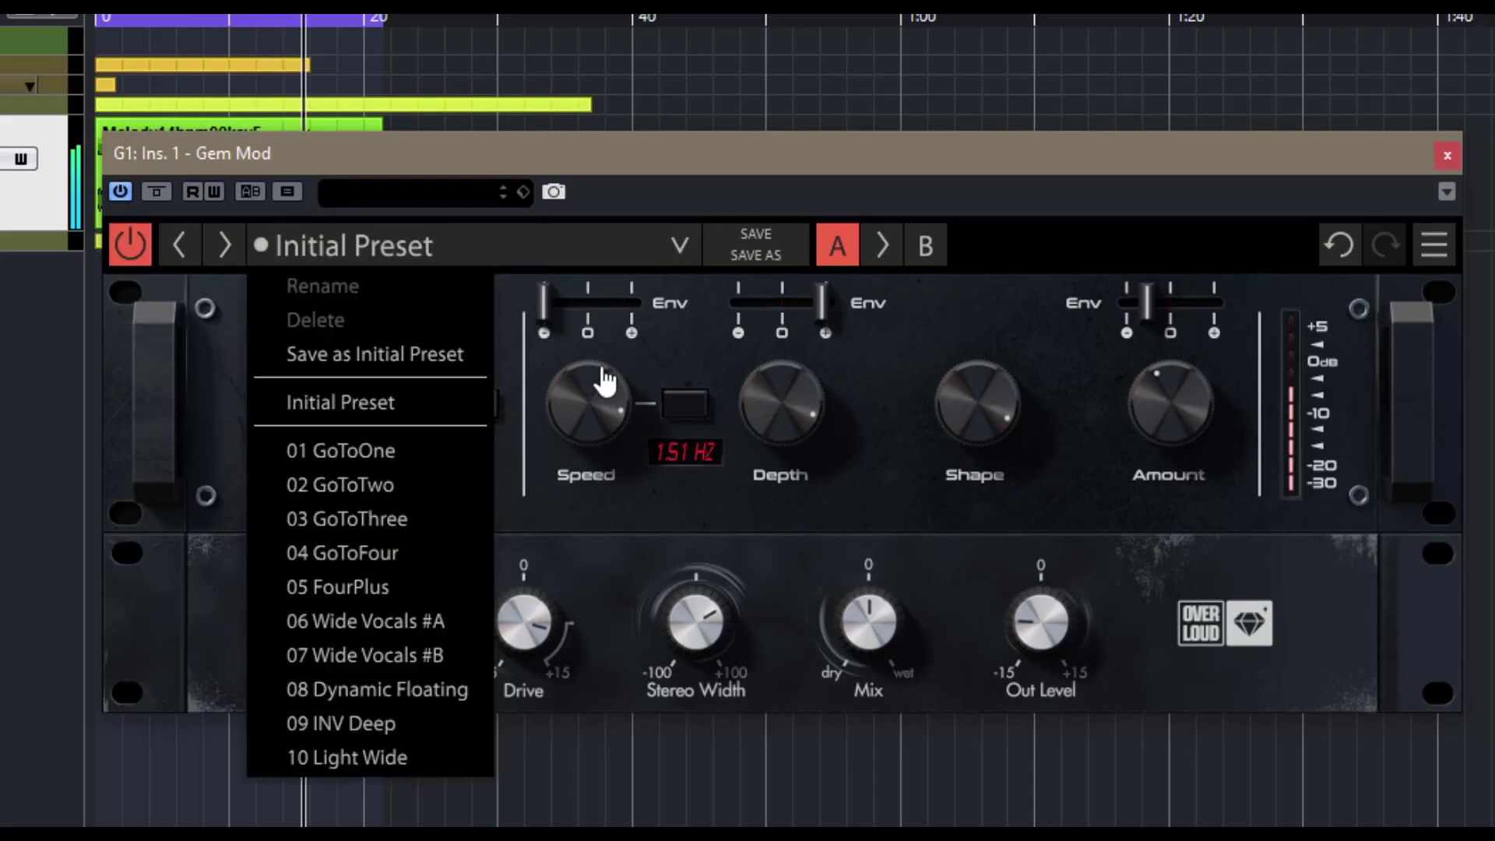
click(382, 465)
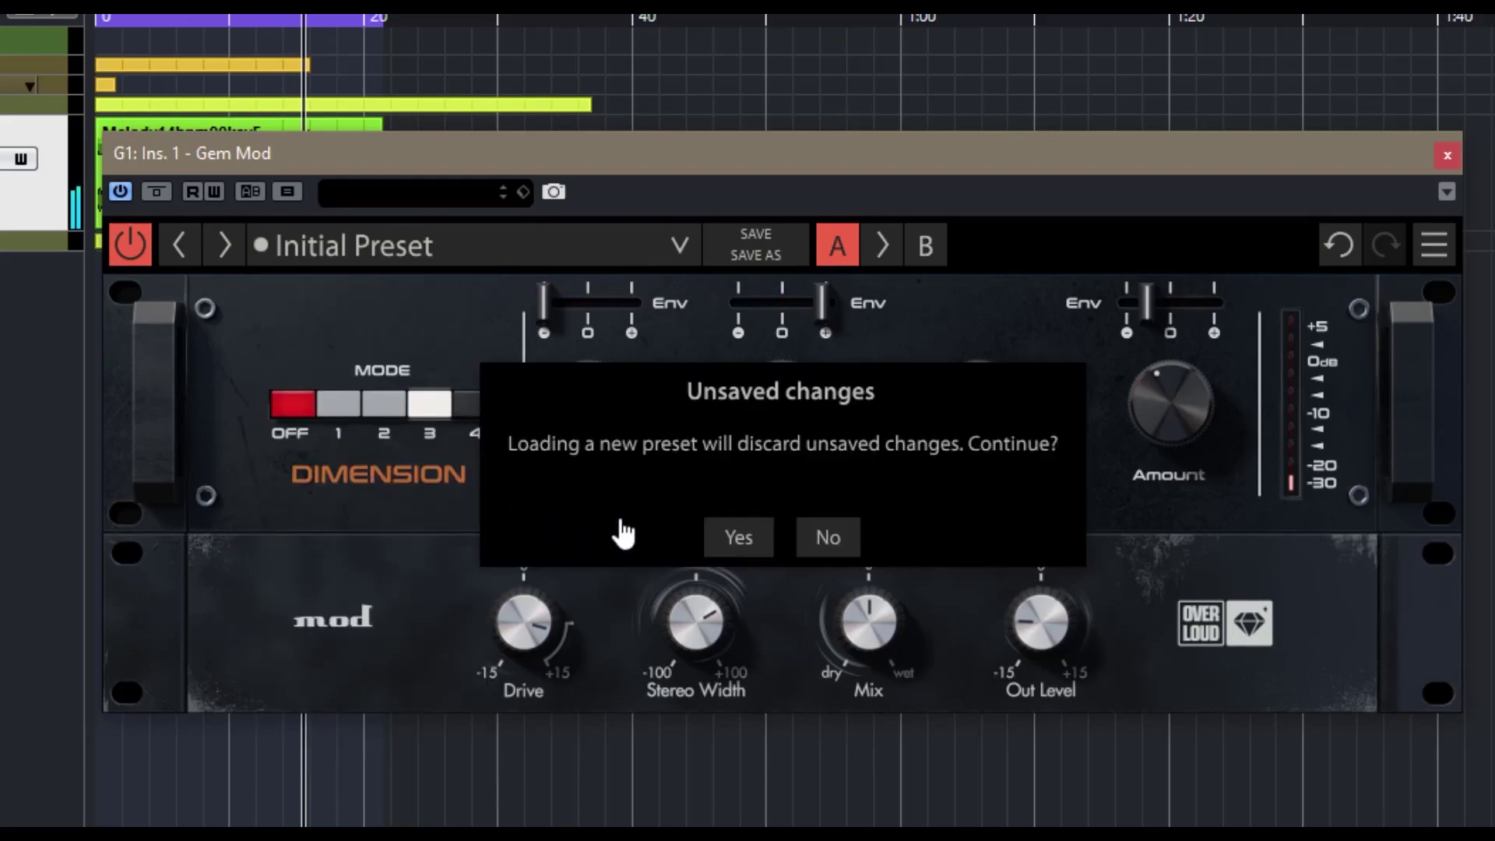
click(743, 541)
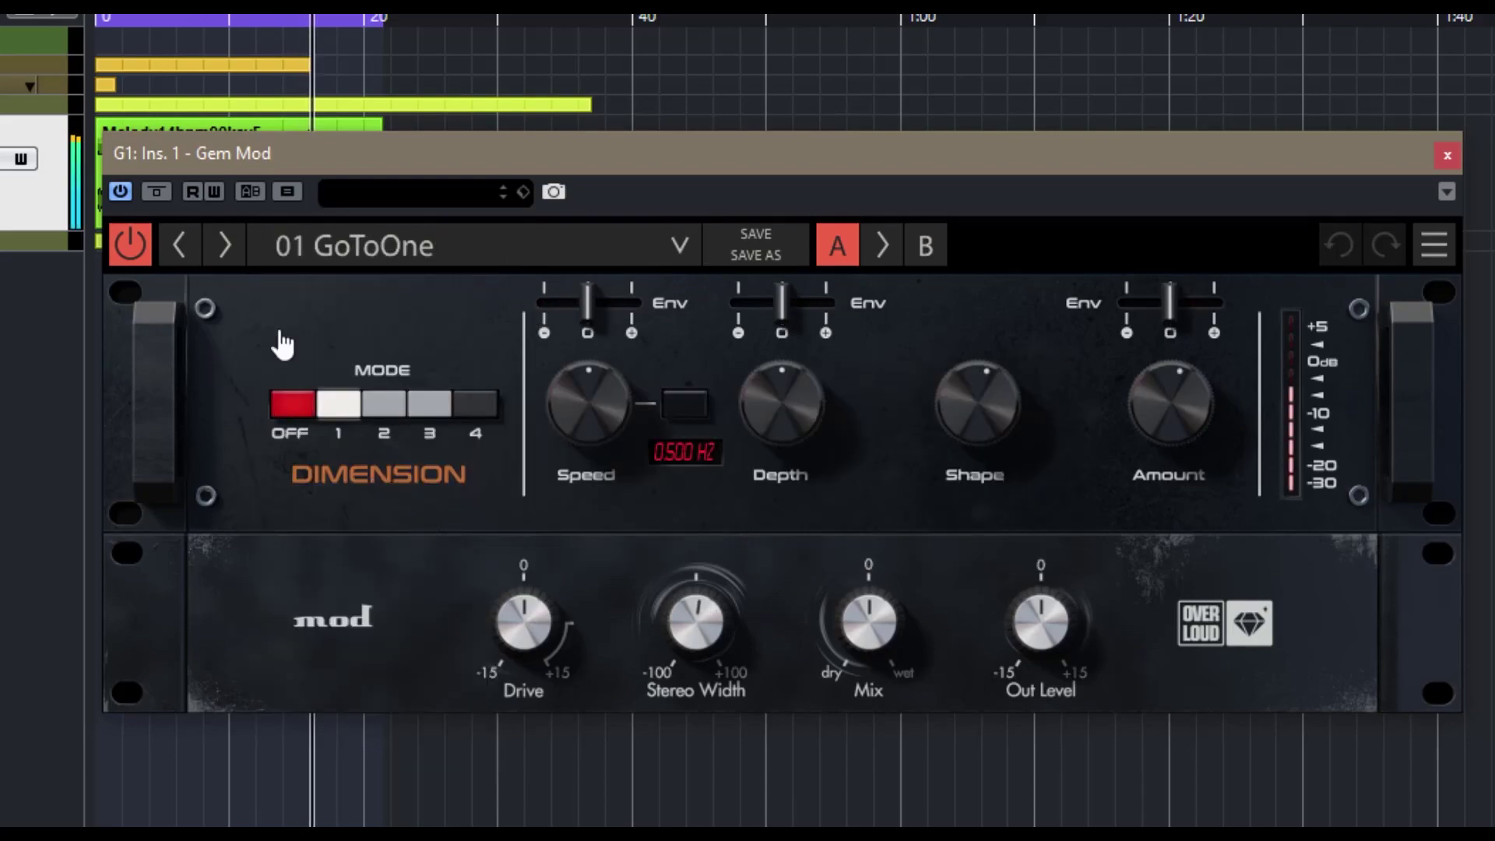
Audition the presets 02 GoToTwo, 03 GoToThree, 04 GoToFour and 05 FourPlus in order
click(224, 247)
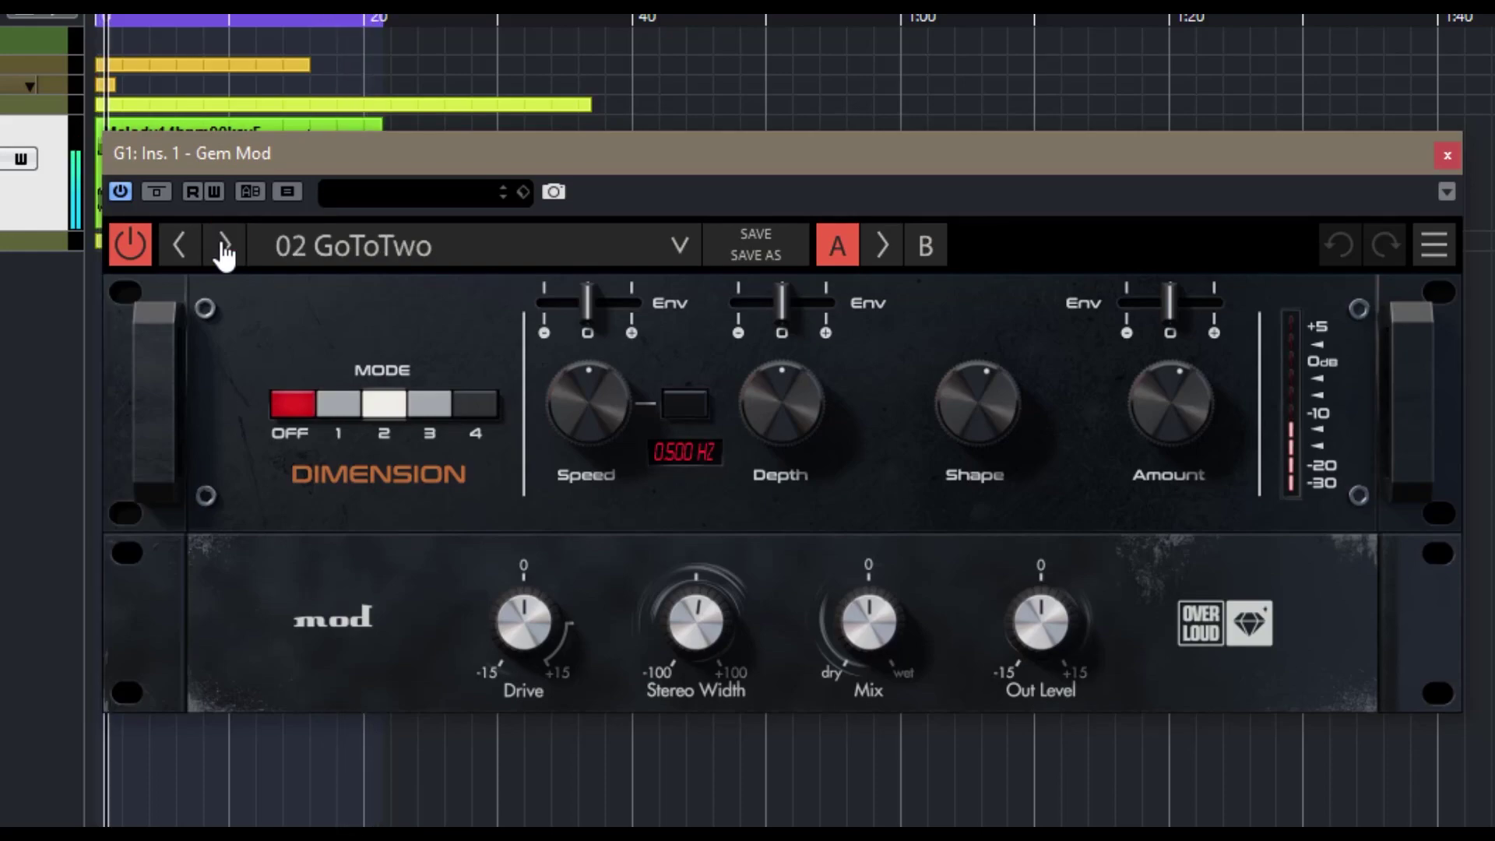
click(224, 248)
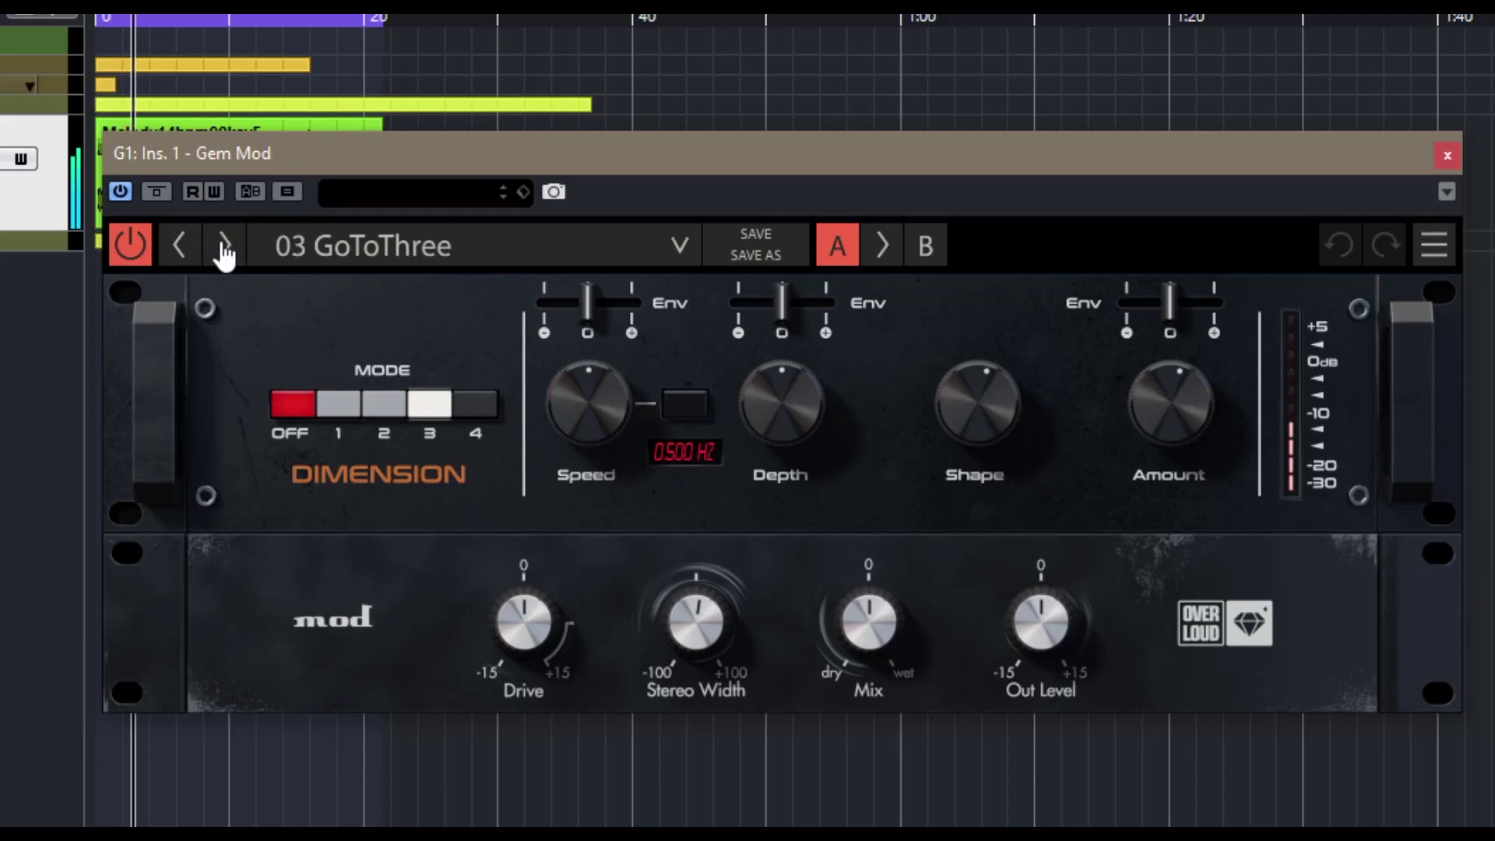
click(225, 248)
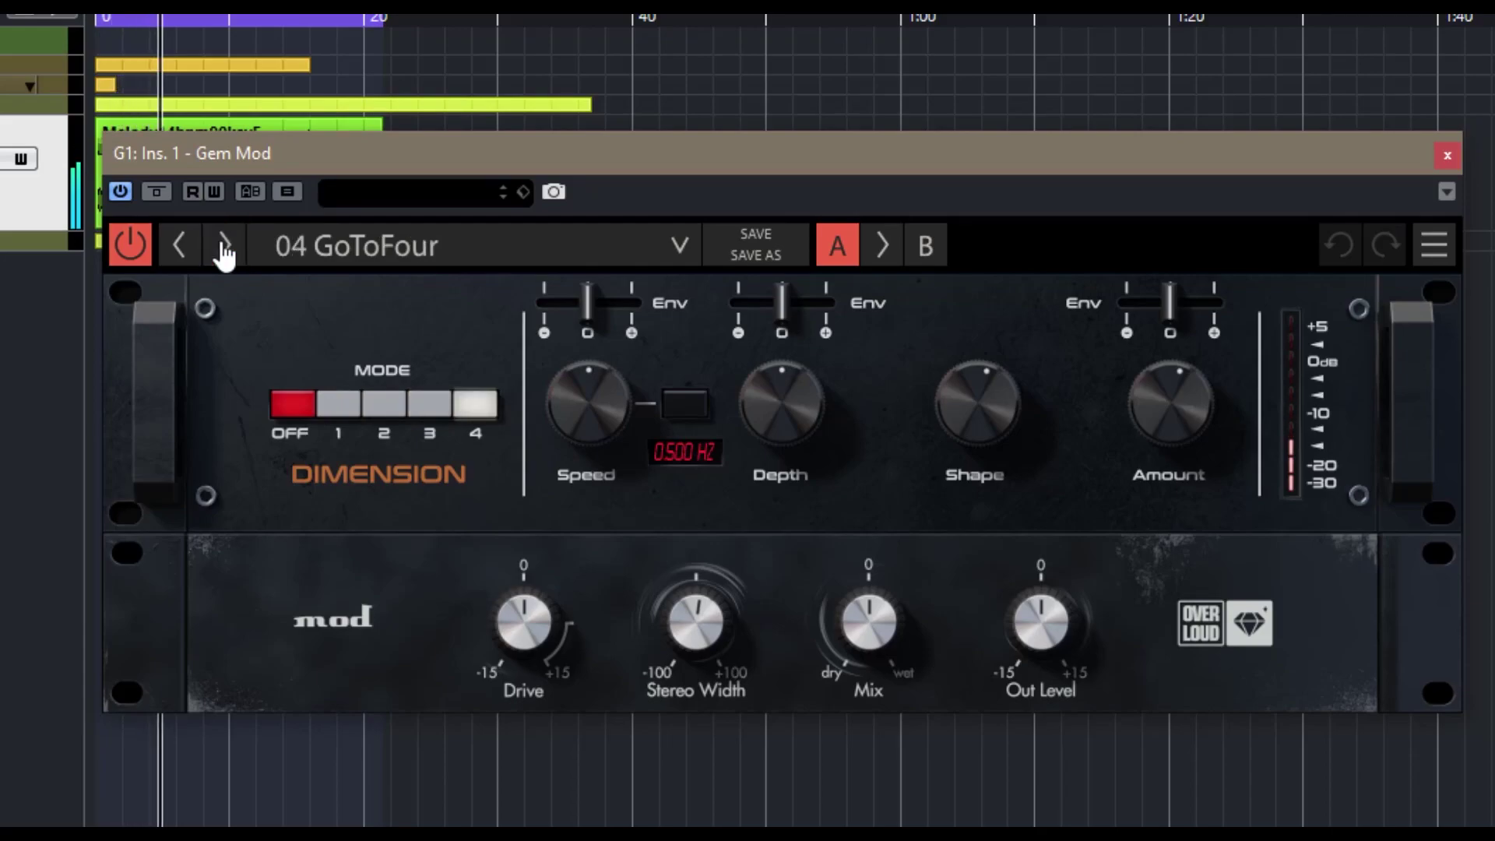
click(224, 247)
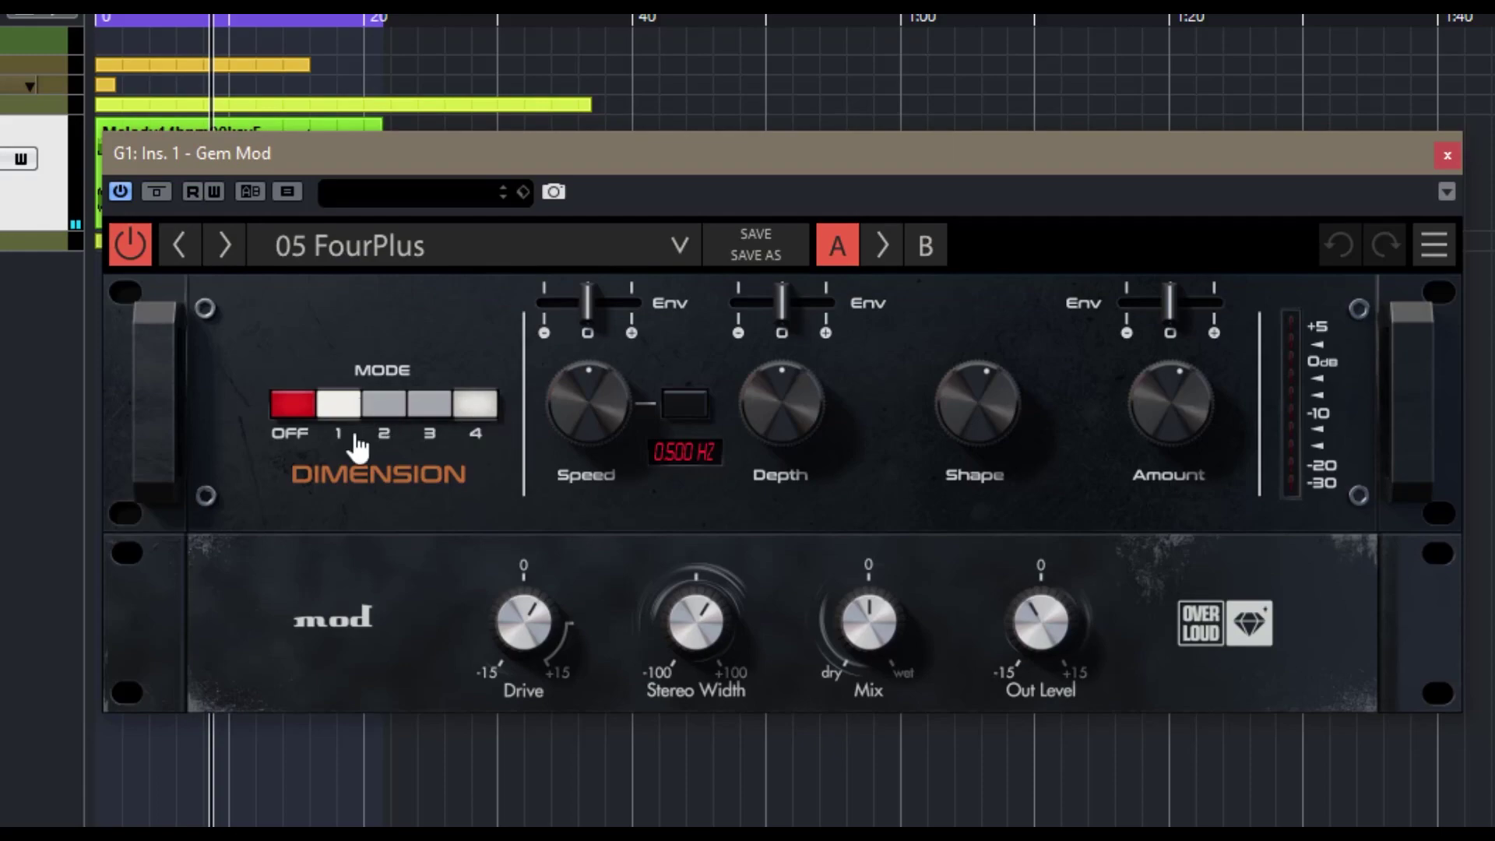
Audition the remaining presets in order, from 06 Wide Vocals #A through 10 Light Wide
click(225, 247)
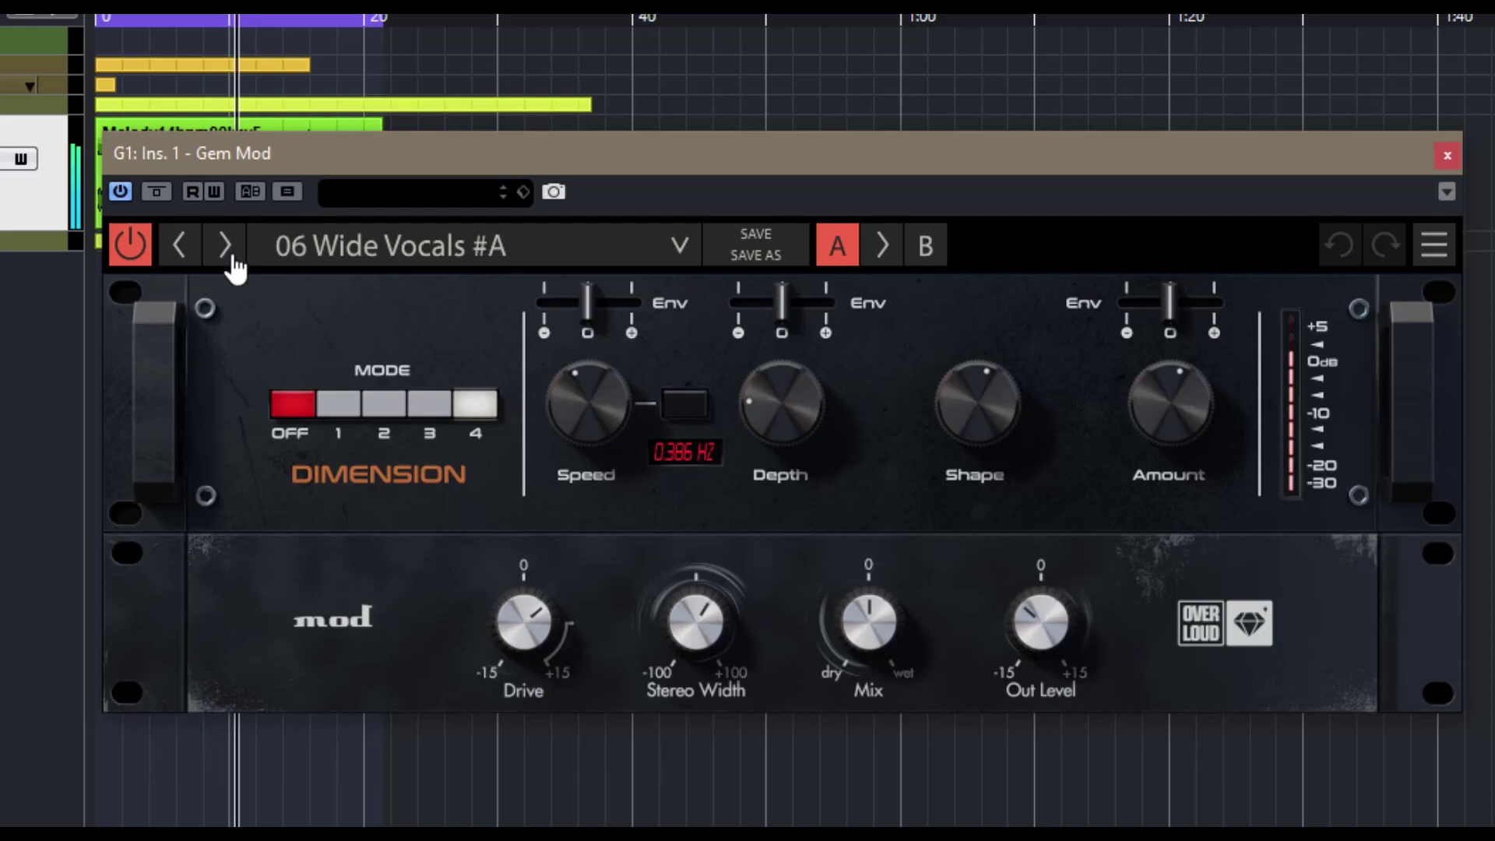
click(225, 247)
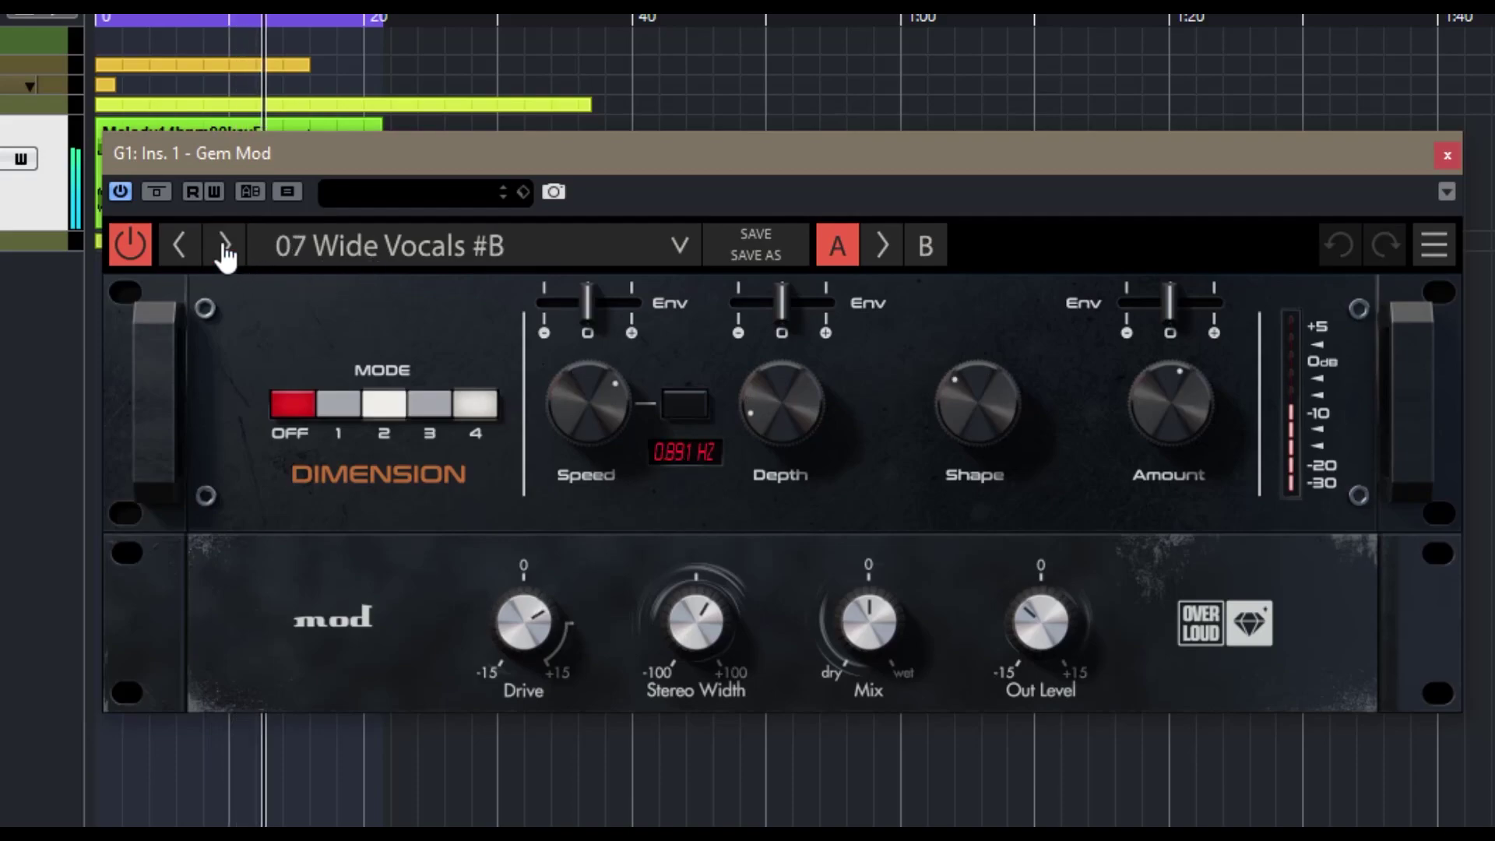
click(225, 247)
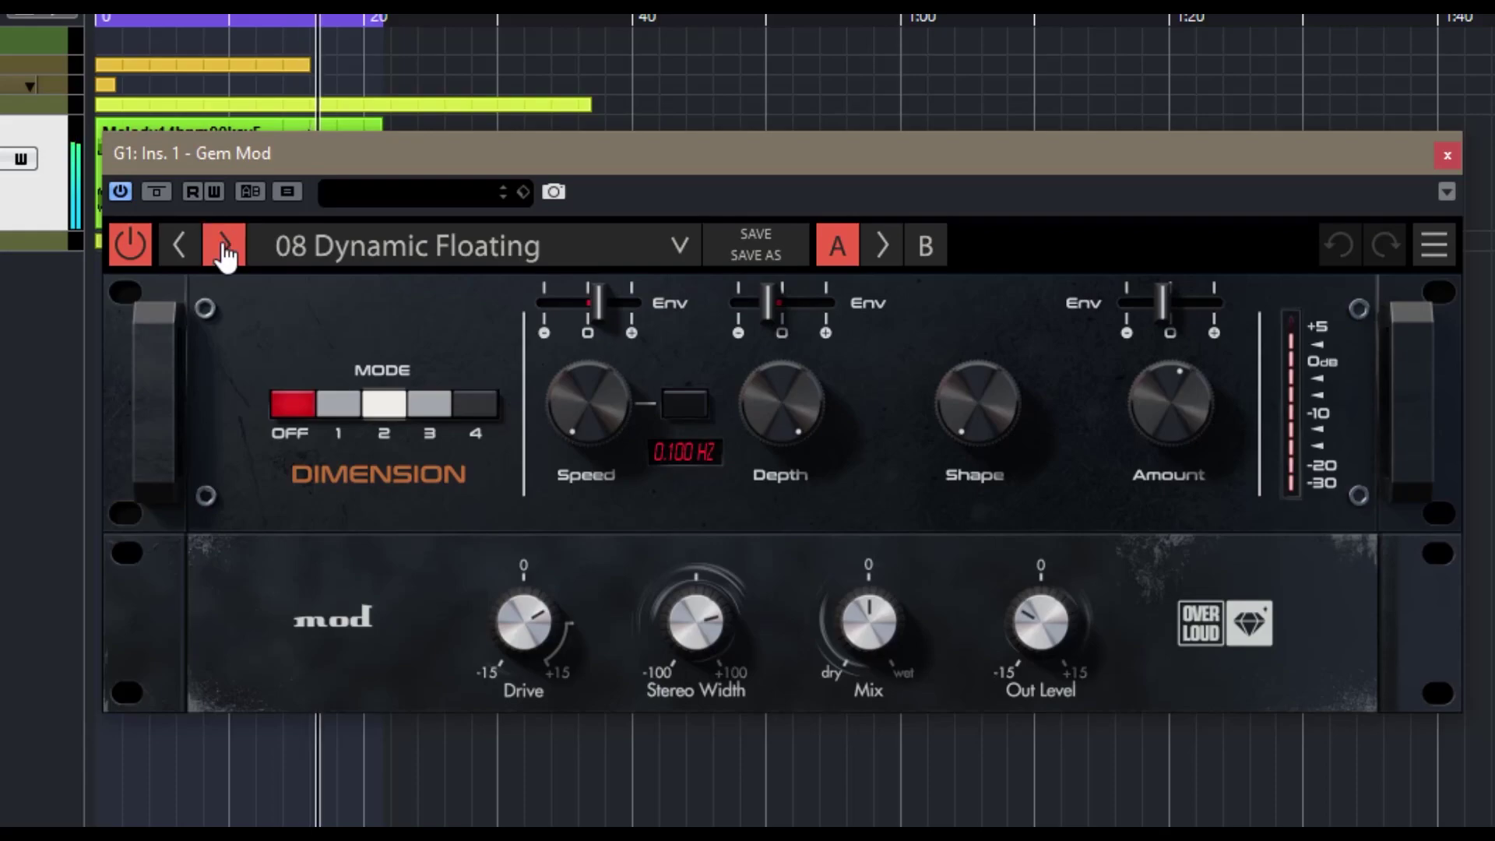
click(225, 247)
click(225, 248)
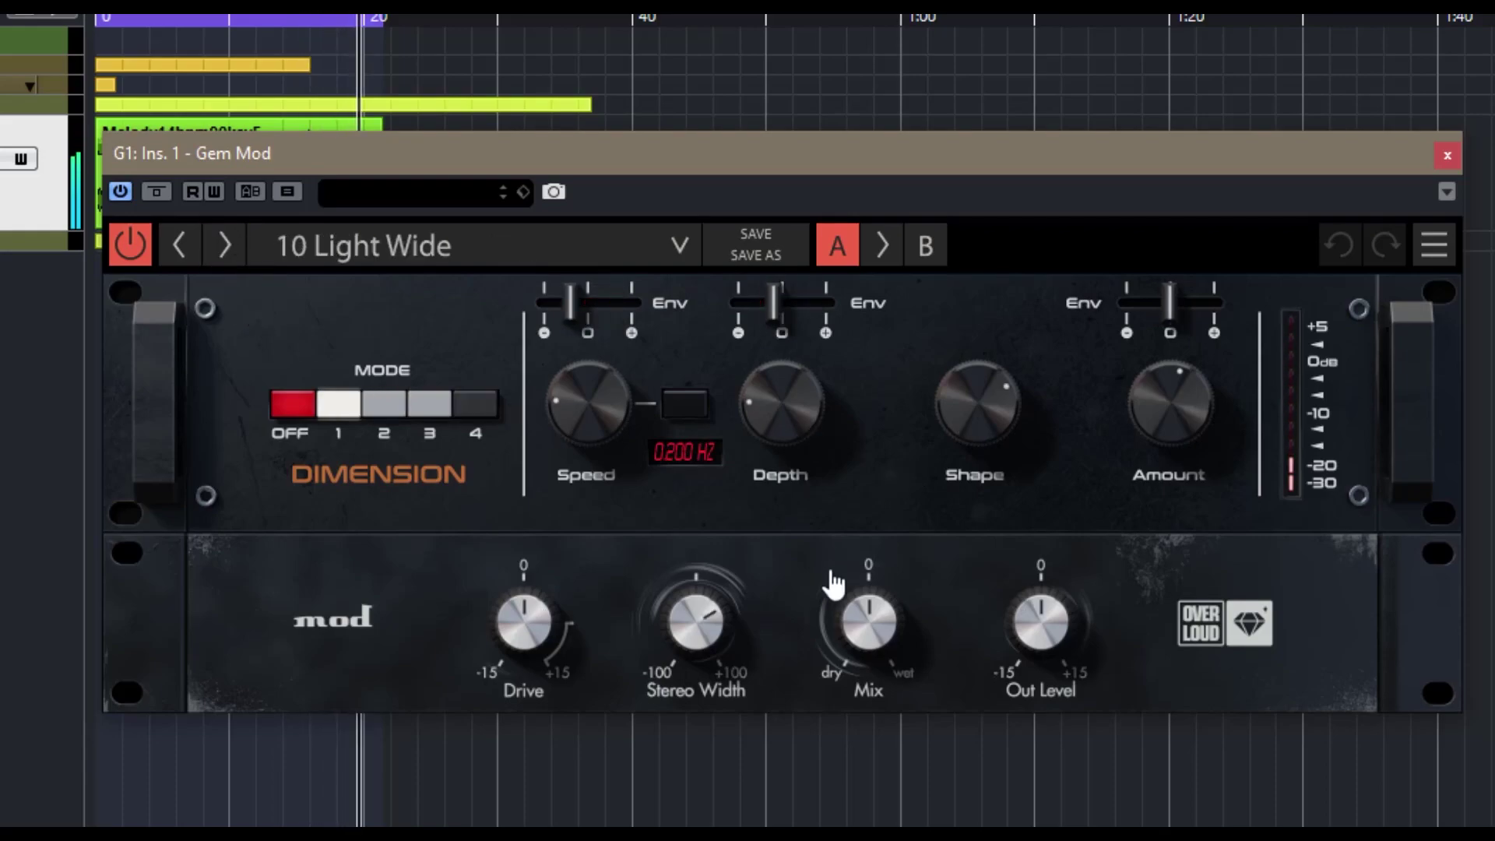
Try 10 Light Wide with Mix fully wet, and discard that change by advancing to 01 GoToOne
drag(866, 648, 868, 650)
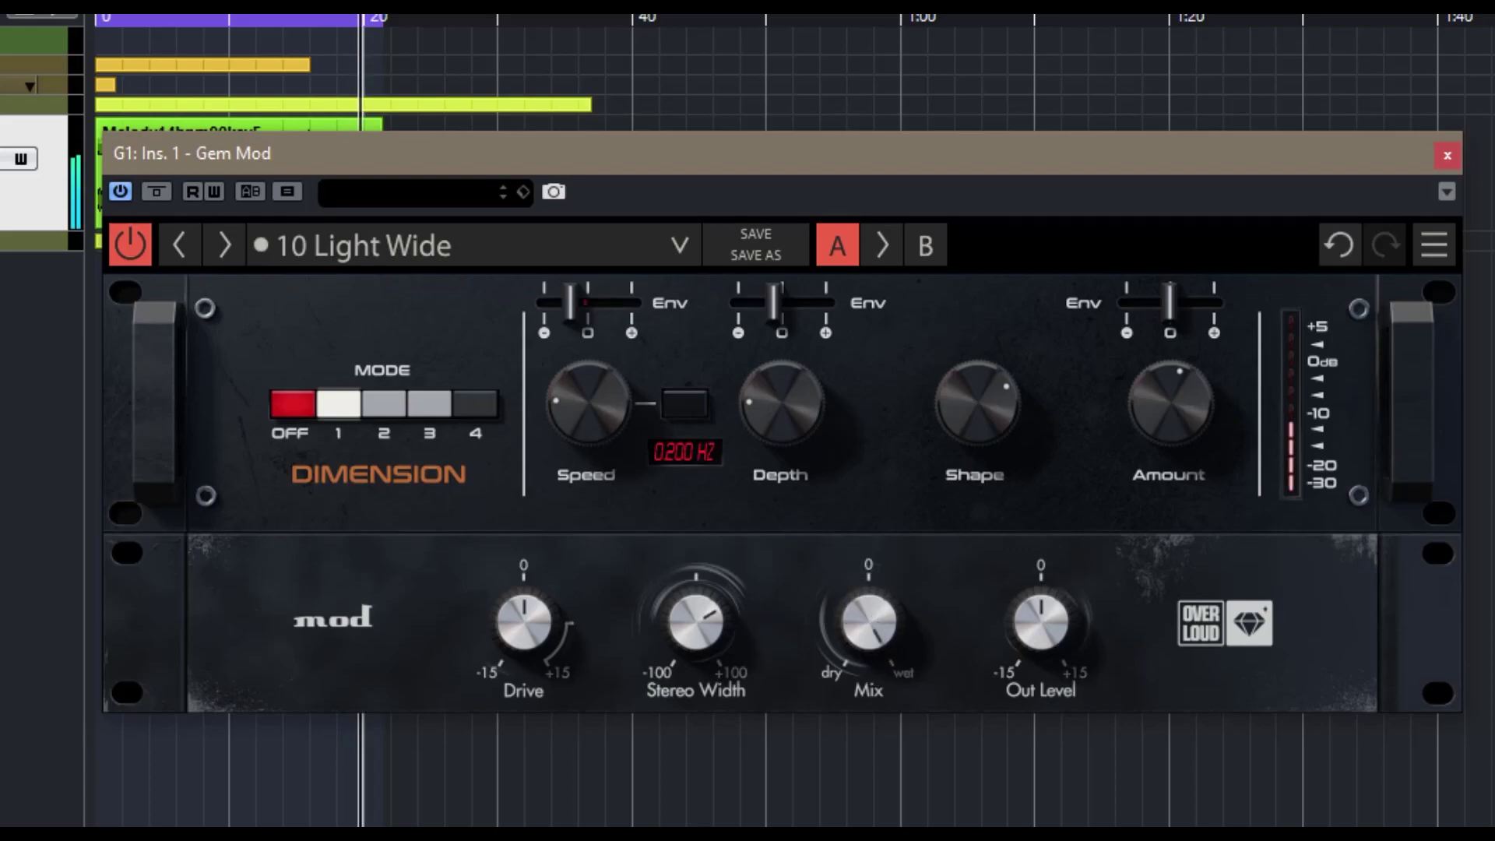
click(222, 246)
click(734, 536)
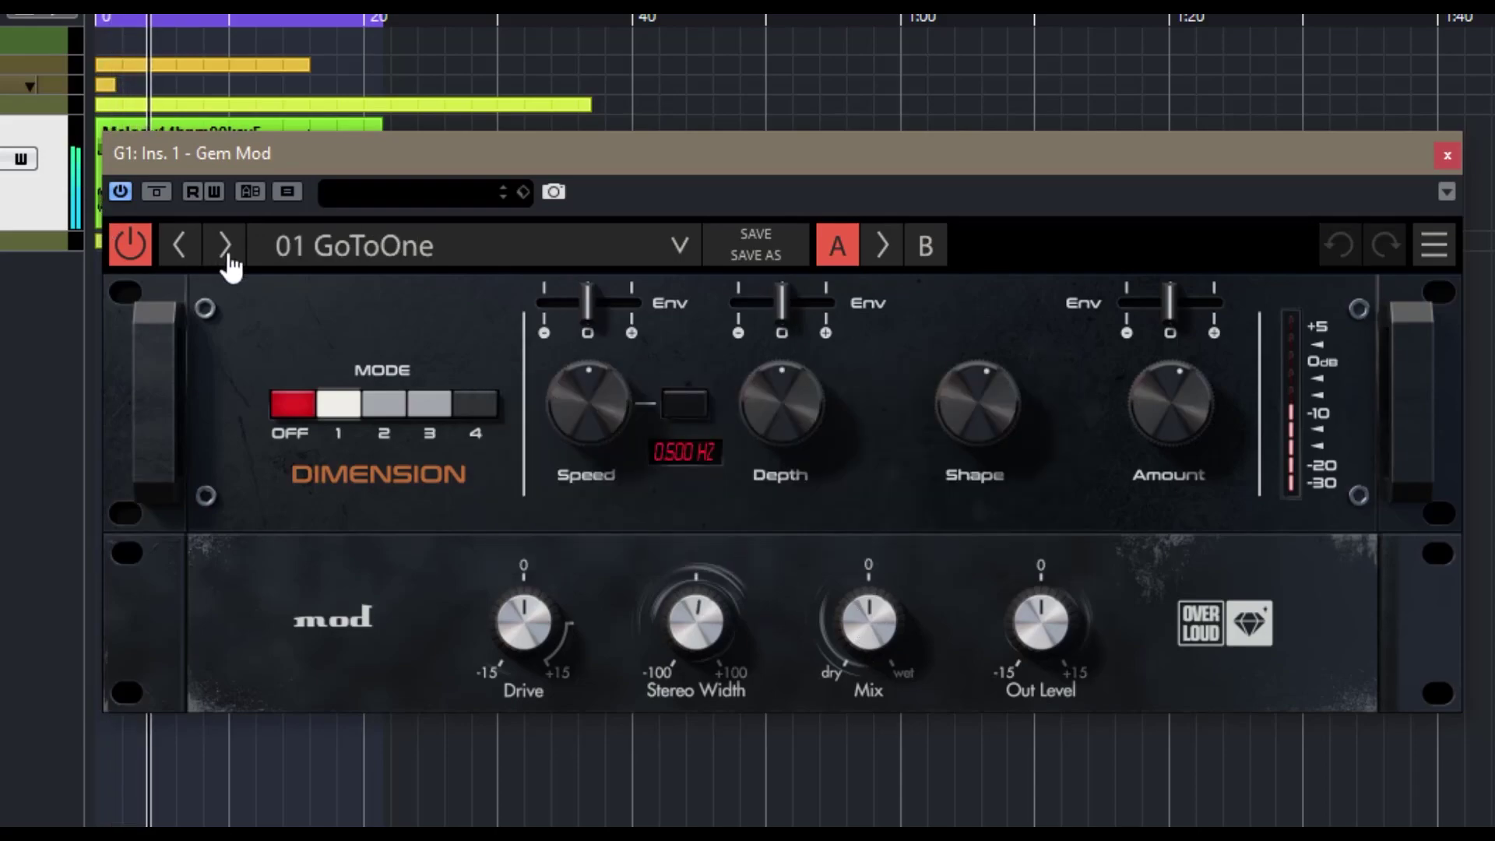
Load the preset 09 INV Deep and sweep Mix toward wet and back to slightly below centre
click(327, 248)
click(478, 723)
drag(868, 623, 868, 561)
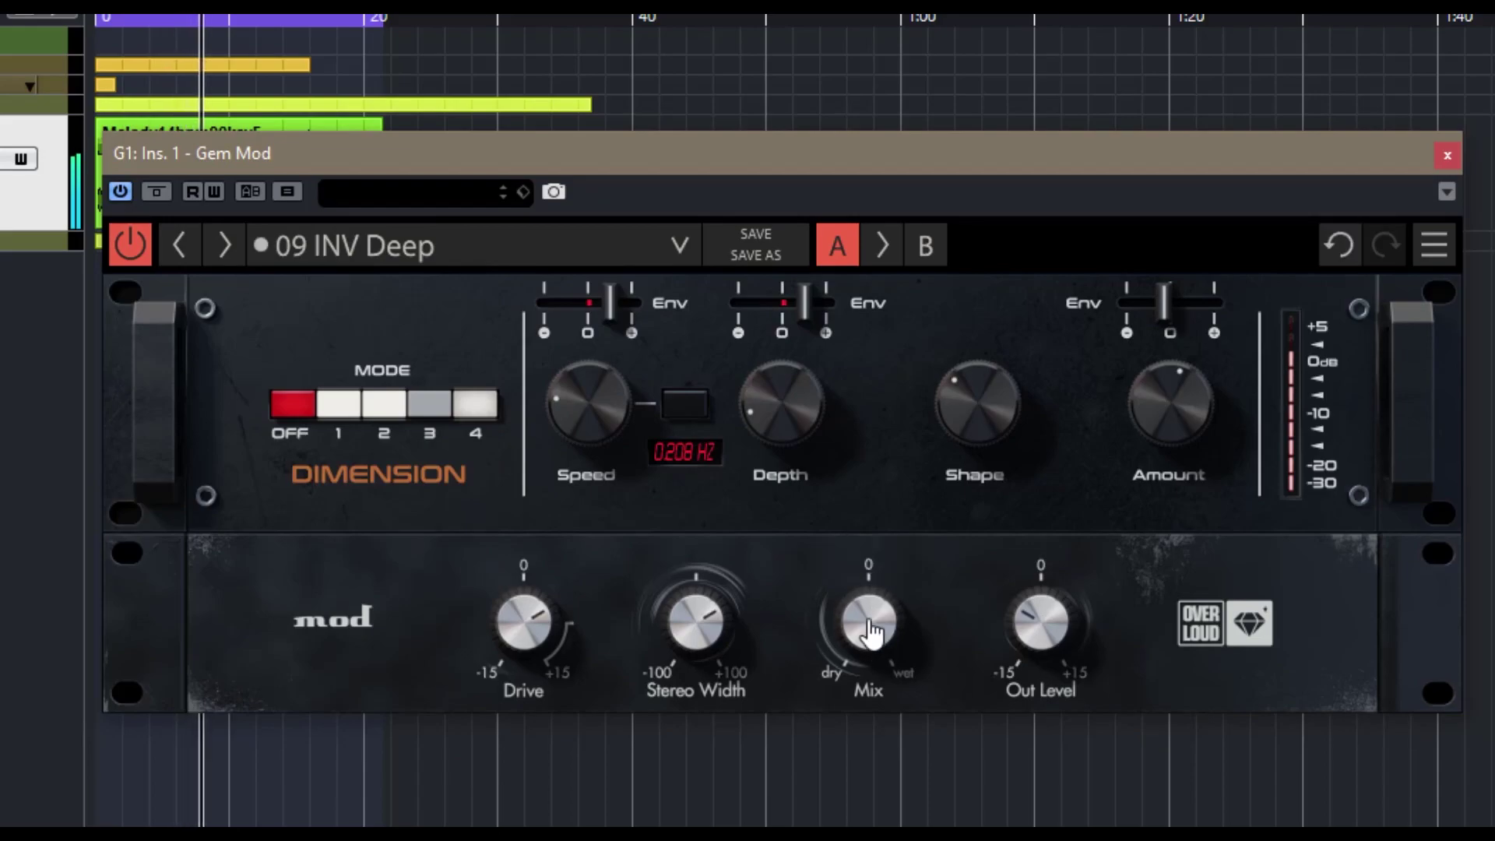
drag(868, 631, 868, 681)
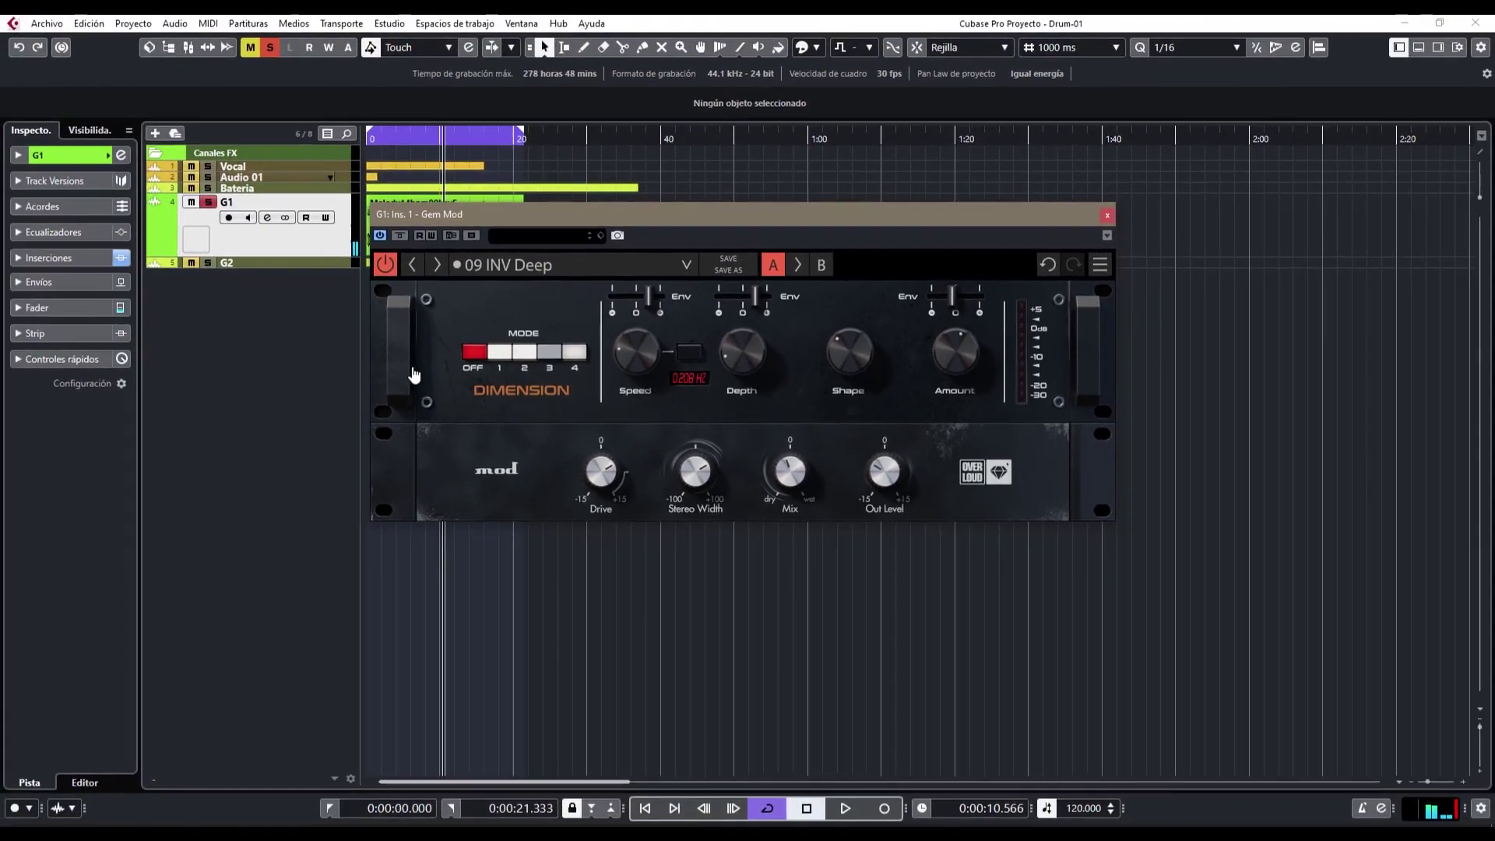